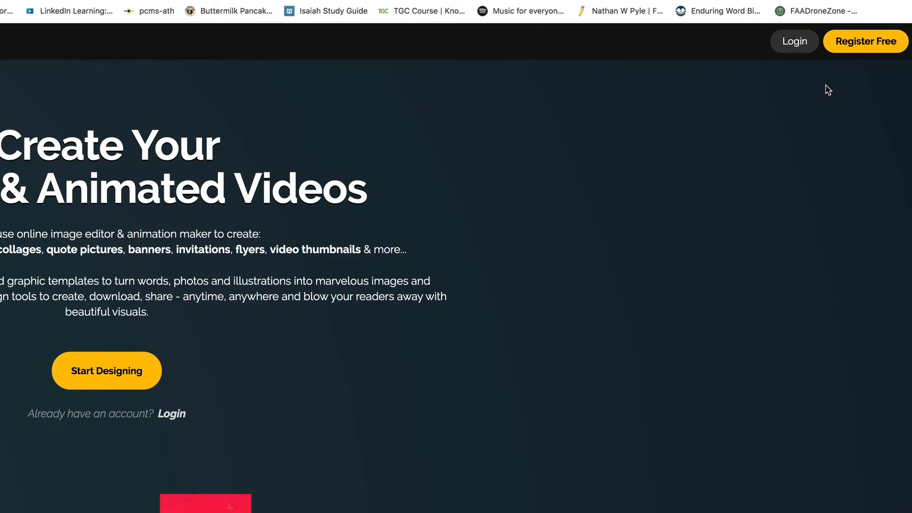
Log in to PixTeller with the Google account and start a new design from scratch.
{"action": "left_click", "coordinate": [794, 45]}
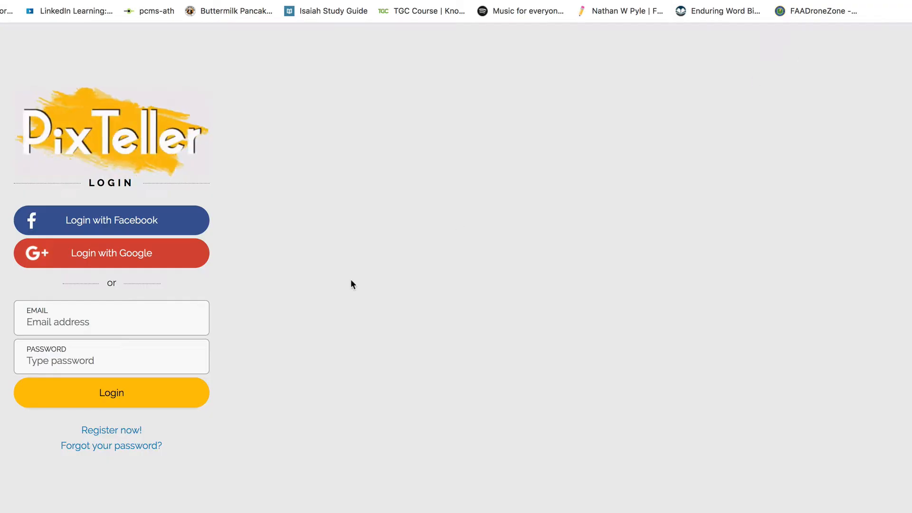
{"action": "left_click", "coordinate": [134, 264]}
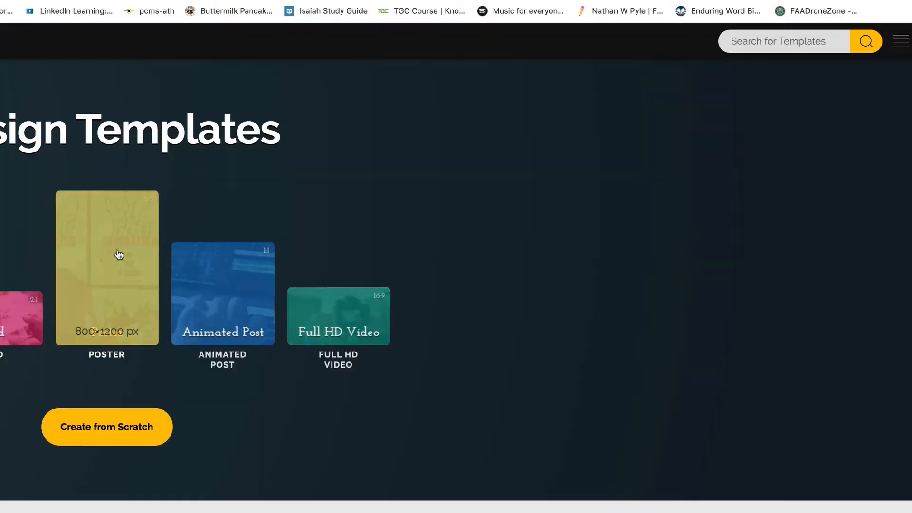
{"action": "left_click", "coordinate": [84, 432]}
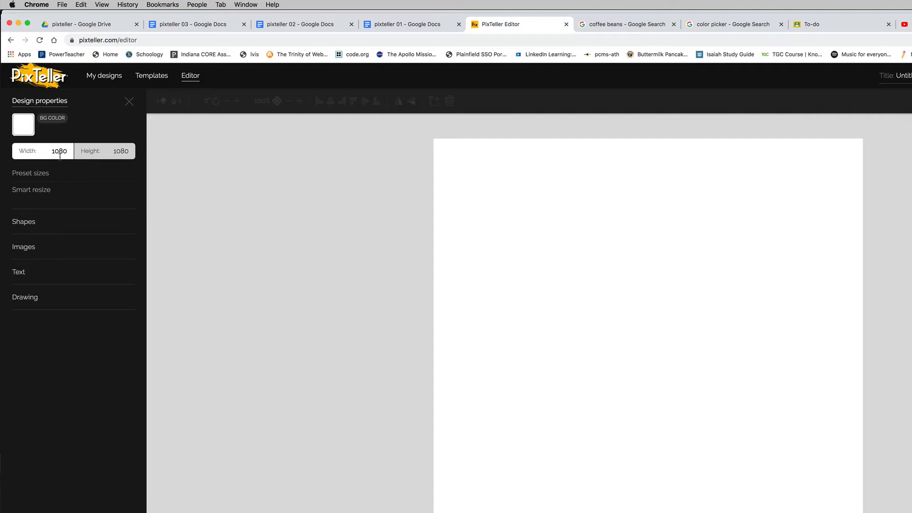
Set the design's background to a solid brown, #73532E, using the advanced color picker.
{"action": "left_click", "coordinate": [24, 126]}
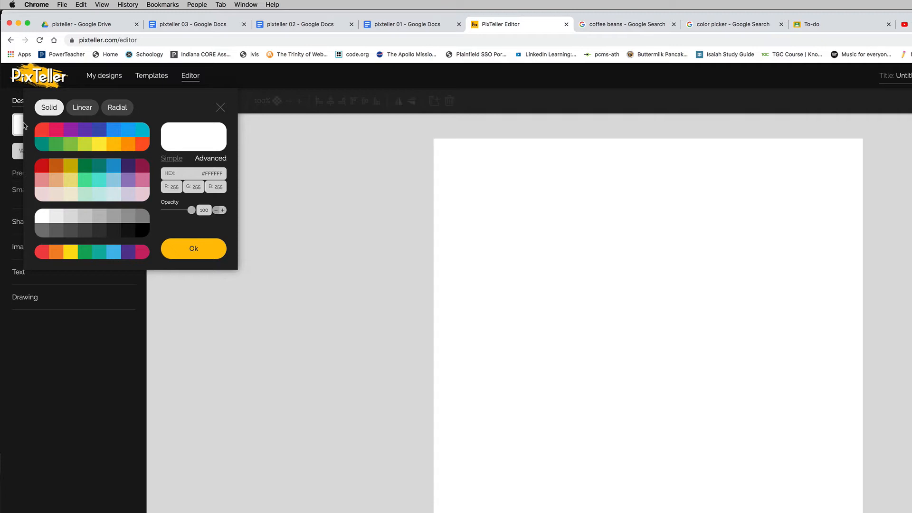
{"action": "left_click", "coordinate": [216, 163]}
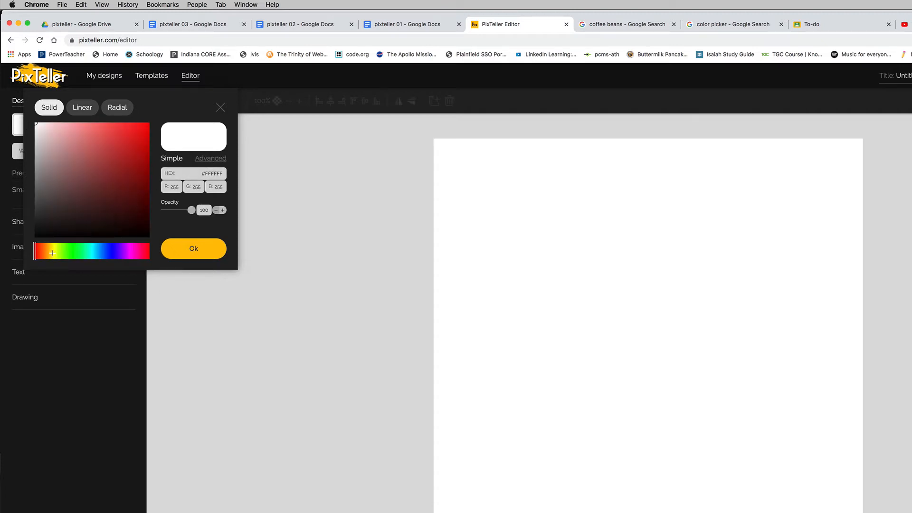
{"action": "left_click_drag", "start_coordinate": [52, 253], "coordinate": [45, 252]}
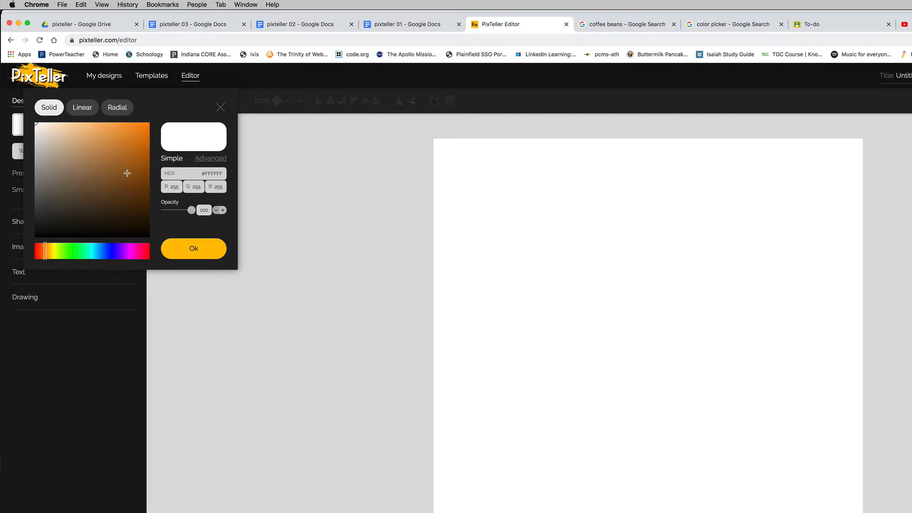
{"action": "mouse_move", "coordinate": [127, 173]}
{"action": "left_mouse_down"}
{"action": "mouse_move", "coordinate": [144, 205]}
{"action": "mouse_move", "coordinate": [100, 195]}
{"action": "mouse_move", "coordinate": [104, 185]}
{"action": "left_mouse_up"}
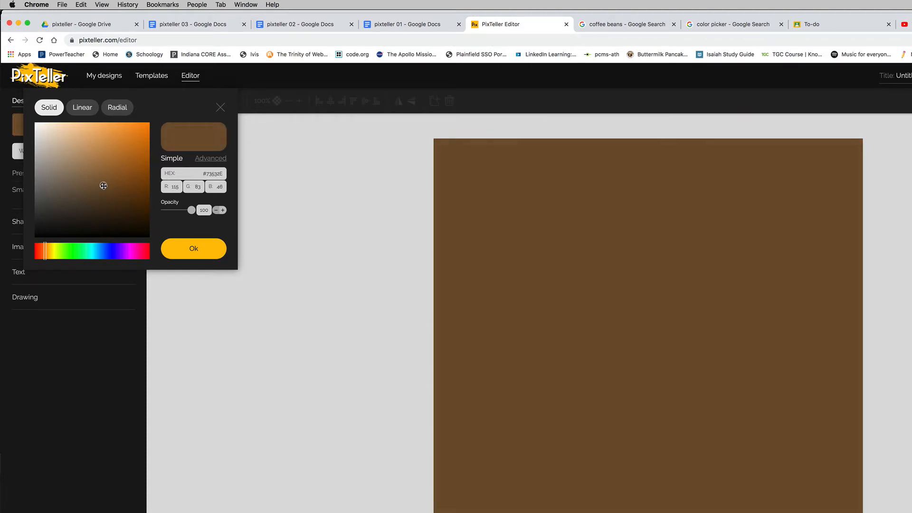
{"action": "left_click", "coordinate": [192, 250]}
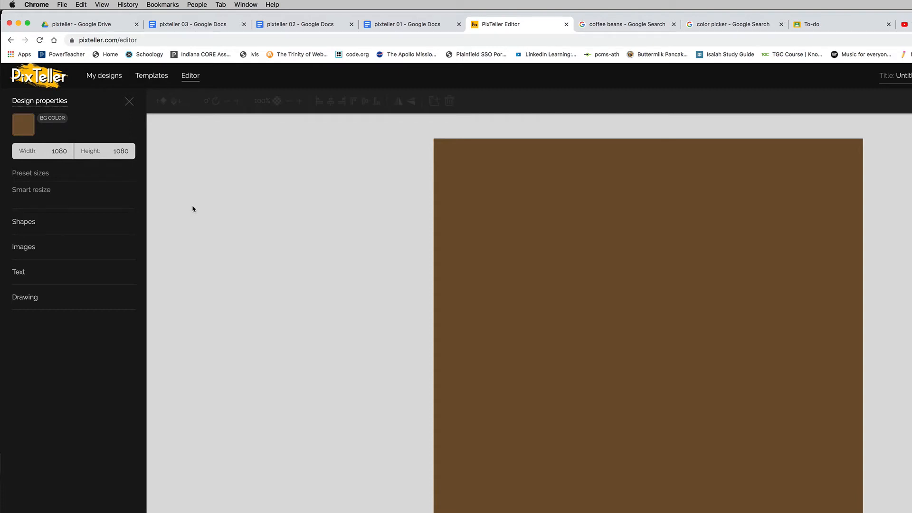
Search the image library for "coffee" and add the photo of the man working at a table to the canvas.
{"action": "left_click", "coordinate": [23, 247]}
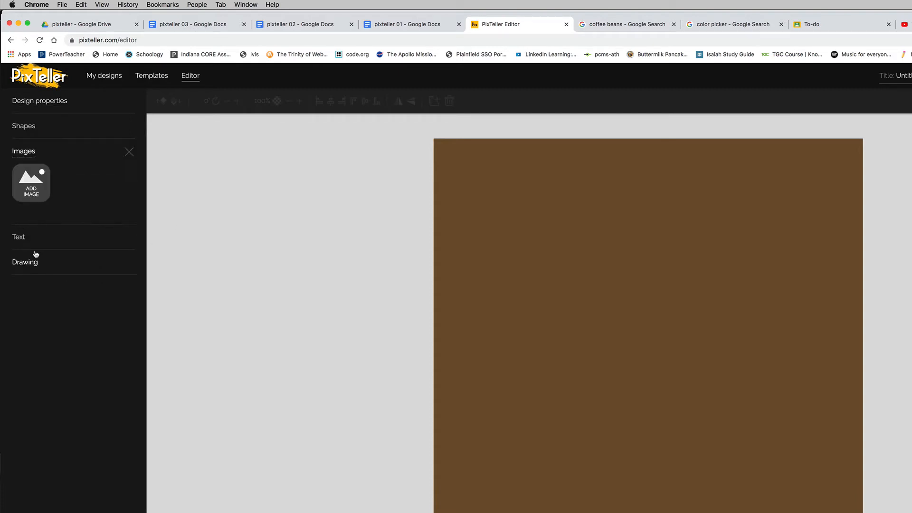
{"action": "left_click", "coordinate": [41, 178]}
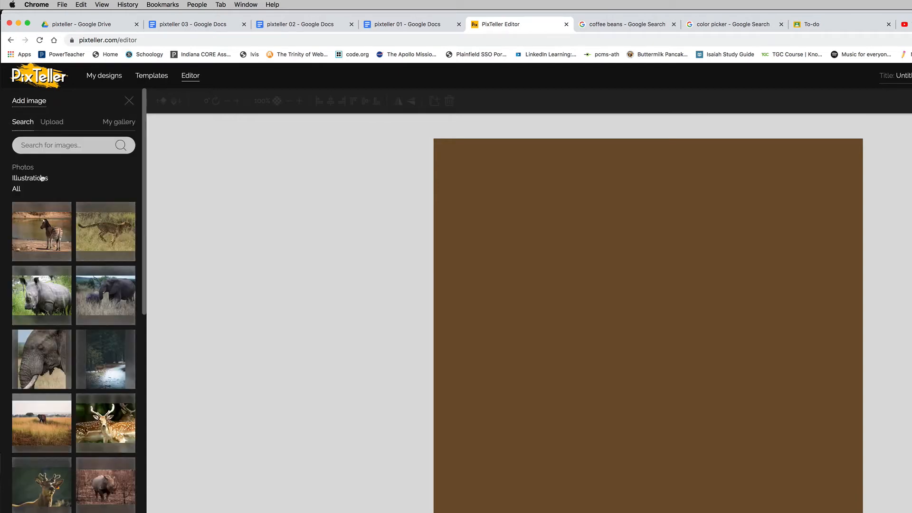
{"action": "left_click", "coordinate": [32, 145]}
{"action": "left_click", "coordinate": [68, 150]}
{"action": "type", "text": "coffee"}
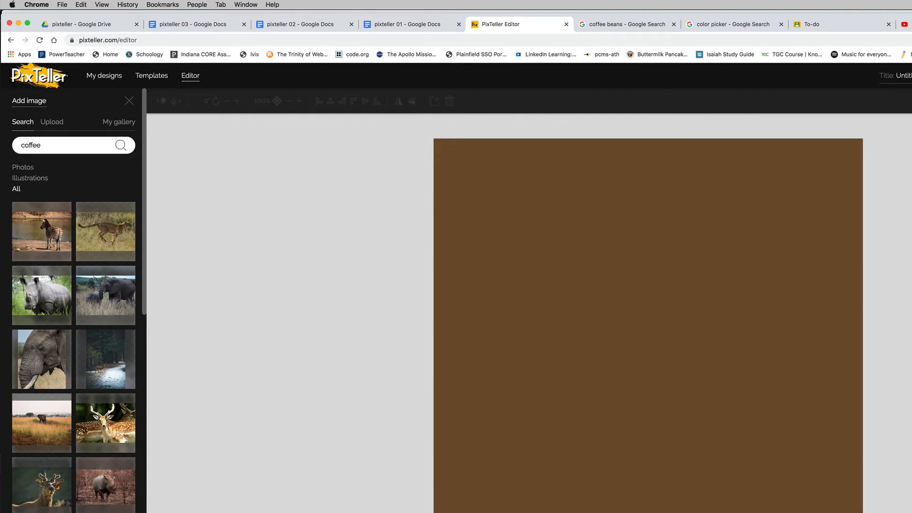
{"action": "key", "text": "Return"}
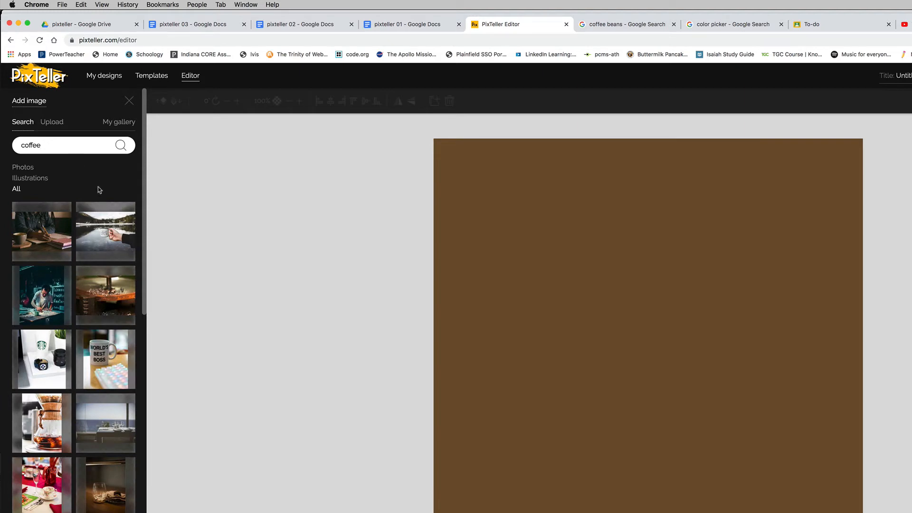
{"action": "scroll", "coordinate": [107, 354], "scroll_direction": "down", "scroll_amount": 3}
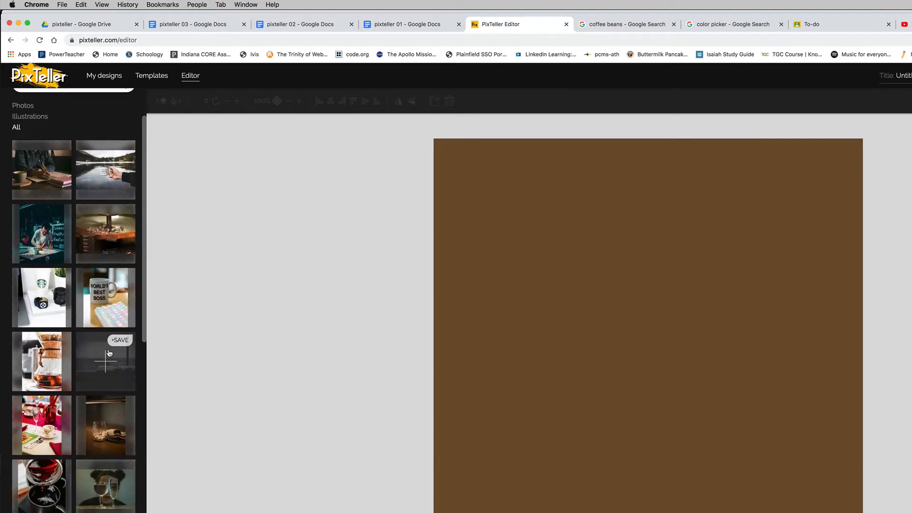
{"action": "left_click", "coordinate": [43, 242]}
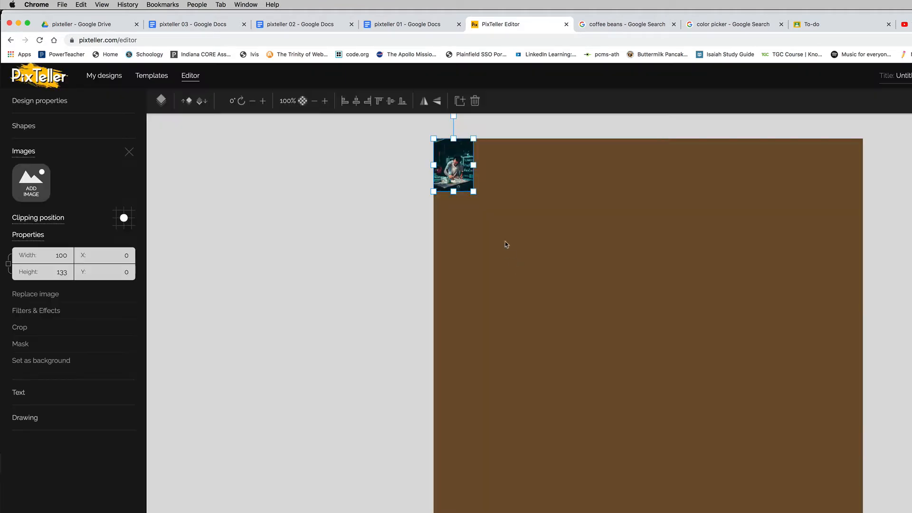
Enlarge the man's photo to about 254 × 337, rotate it to 347° and place it near the canvas's upper-left corner.
{"action": "left_click_drag", "start_coordinate": [473, 192], "coordinate": [533, 273]}
{"action": "left_click_drag", "start_coordinate": [504, 238], "coordinate": [531, 271]}
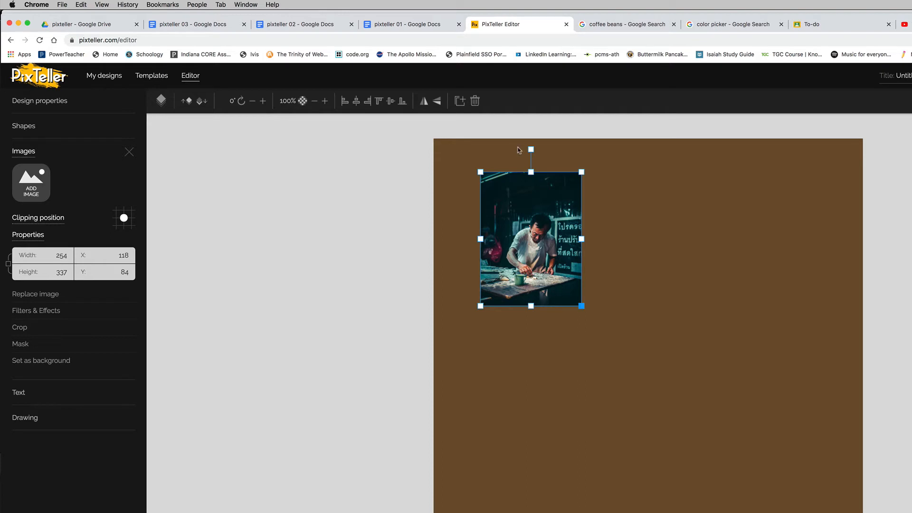
{"action": "left_click_drag", "start_coordinate": [531, 149], "coordinate": [509, 152]}
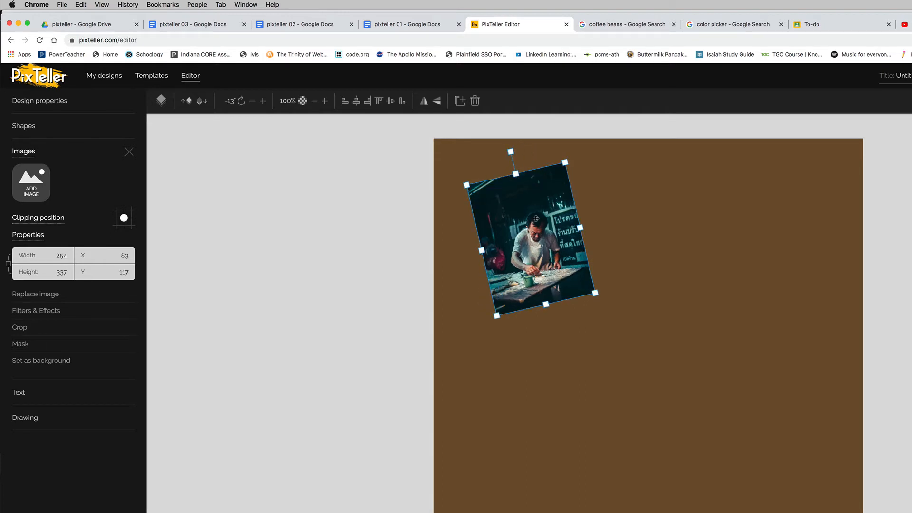
{"action": "left_click_drag", "start_coordinate": [529, 230], "coordinate": [537, 251]}
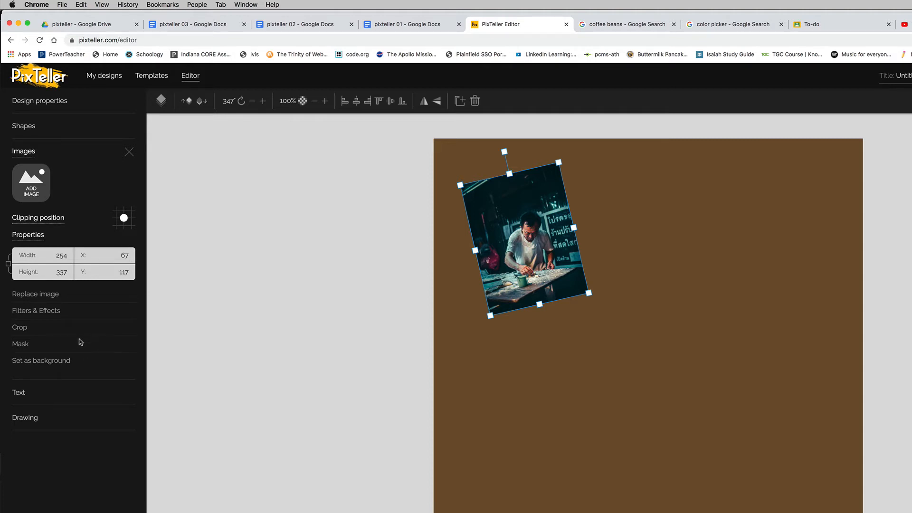
Add the photo of the painted COFFEE lettering on a white slatted wall from the coffee image results.
{"action": "left_click", "coordinate": [36, 189]}
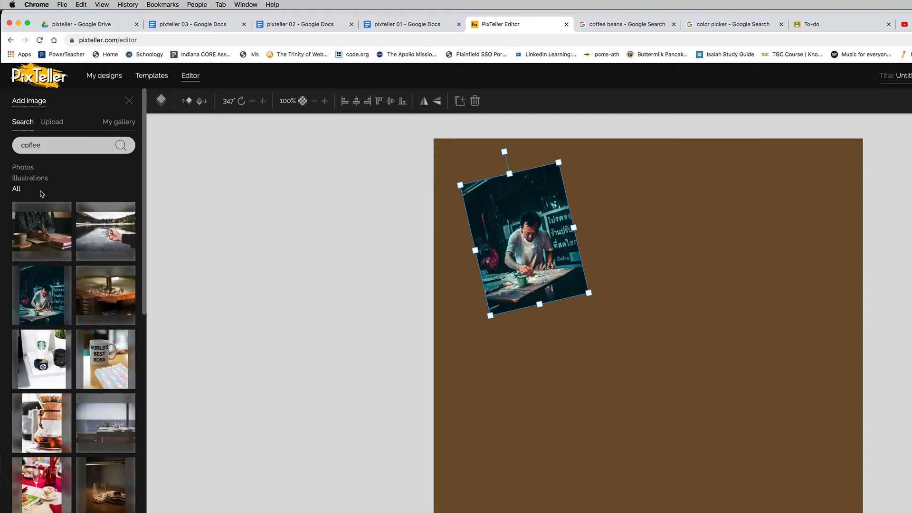
{"action": "scroll", "coordinate": [92, 413], "scroll_direction": "down", "scroll_amount": 10}
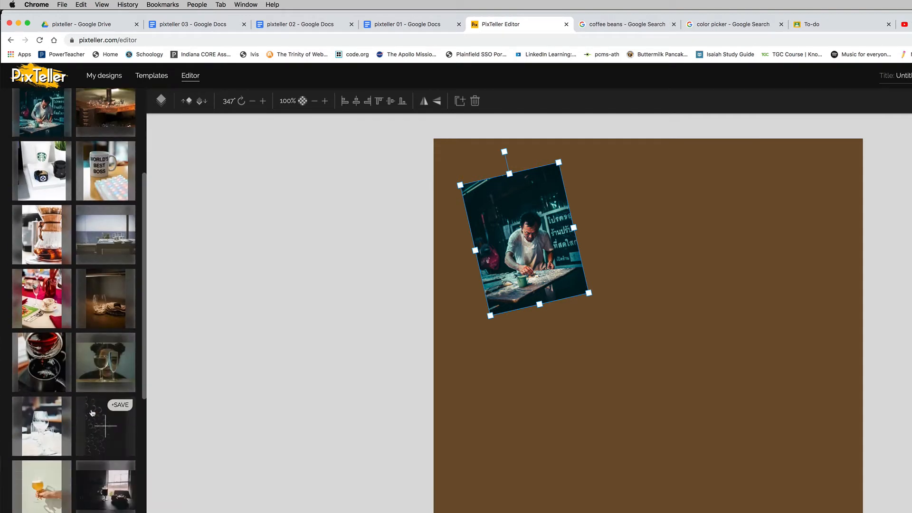
{"action": "scroll", "coordinate": [92, 413], "scroll_direction": "down", "scroll_amount": 10}
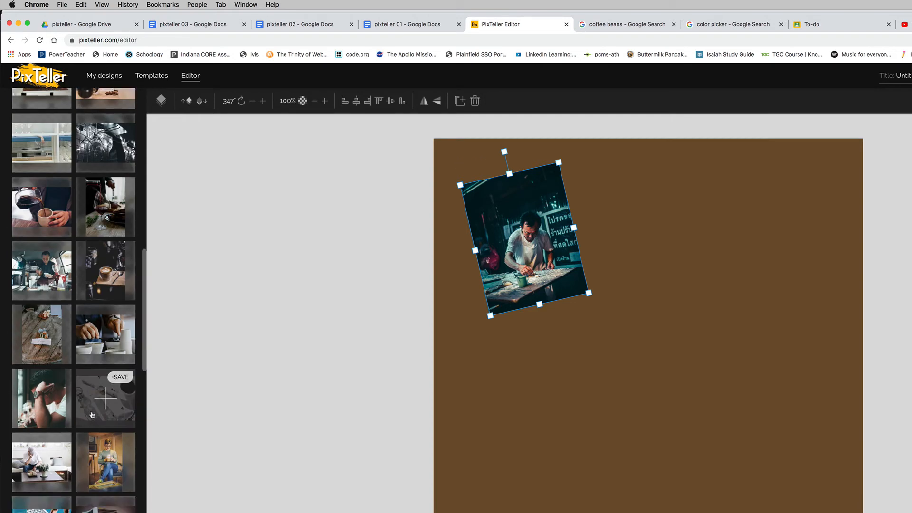
{"action": "scroll", "coordinate": [92, 414], "scroll_direction": "down", "scroll_amount": 10}
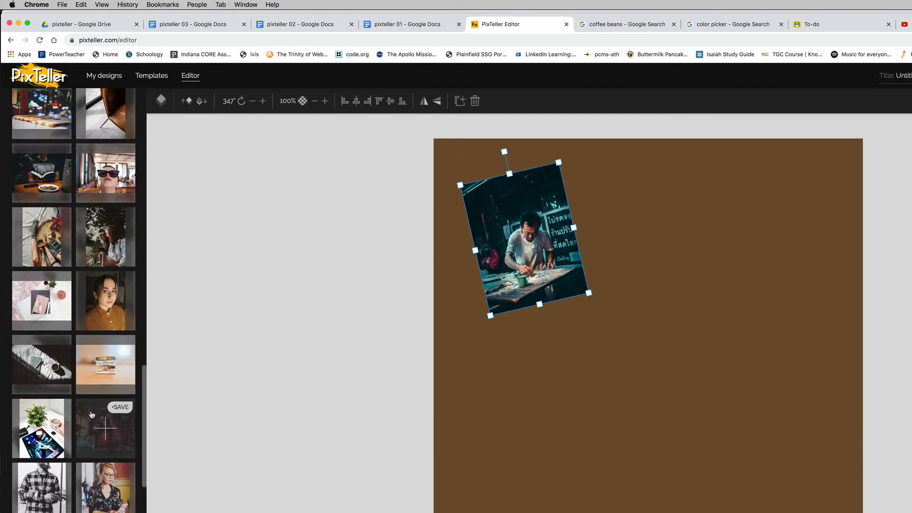
{"action": "scroll", "coordinate": [93, 415], "scroll_direction": "down", "scroll_amount": 5}
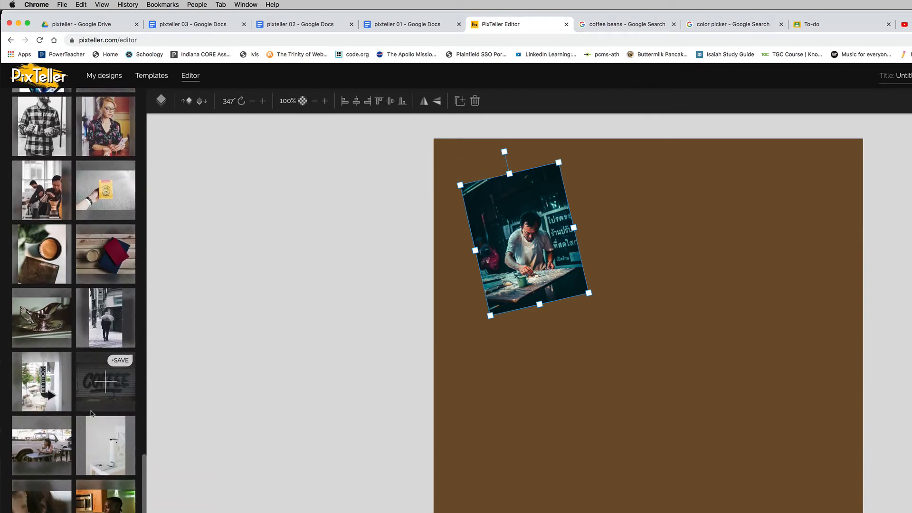
{"action": "left_click", "coordinate": [101, 387]}
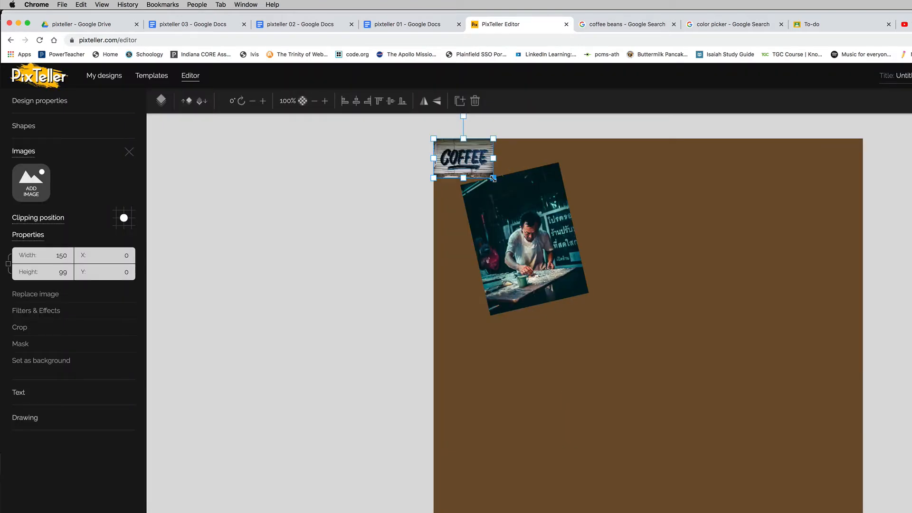
Enlarge the COFFEE wall photo to about 465 × 307 and place it in the canvas's upper right, at about X 547, Y 116.
{"action": "left_click_drag", "start_coordinate": [494, 179], "coordinate": [566, 225]}
{"action": "left_click_drag", "start_coordinate": [804, 255], "coordinate": [720, 241]}
{"action": "left_click_drag", "start_coordinate": [775, 266], "coordinate": [828, 302]}
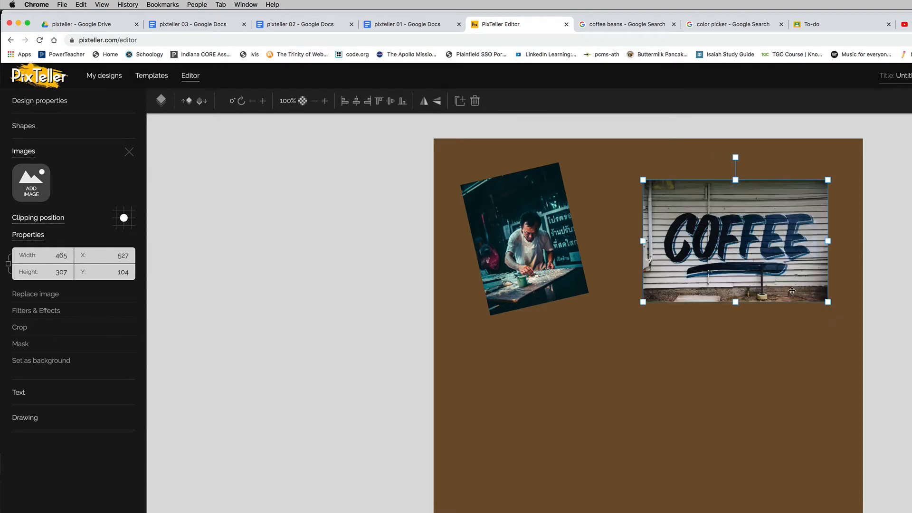
{"action": "left_click_drag", "start_coordinate": [740, 270], "coordinate": [749, 276]}
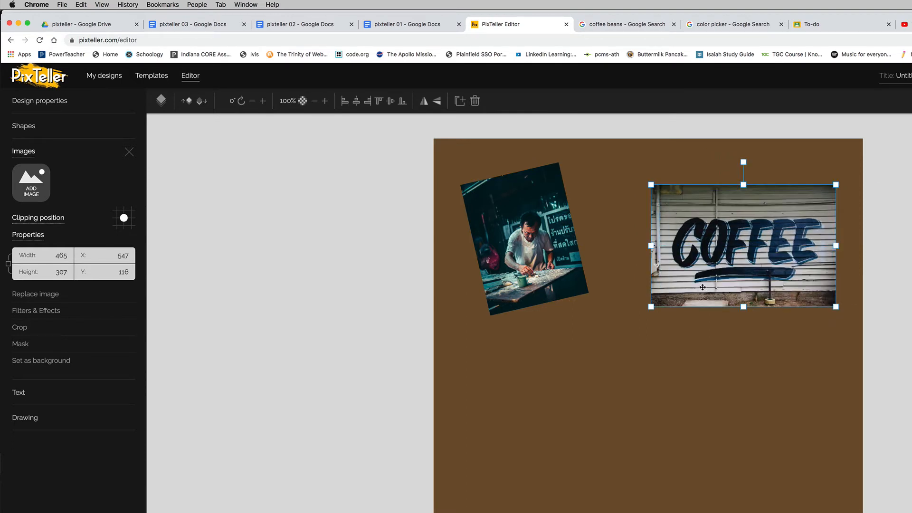
Add the Black Coffee chalkboard photo from the coffee results, enlarge it and place it just below the tilted photo of the man.
{"action": "left_click", "coordinate": [21, 187]}
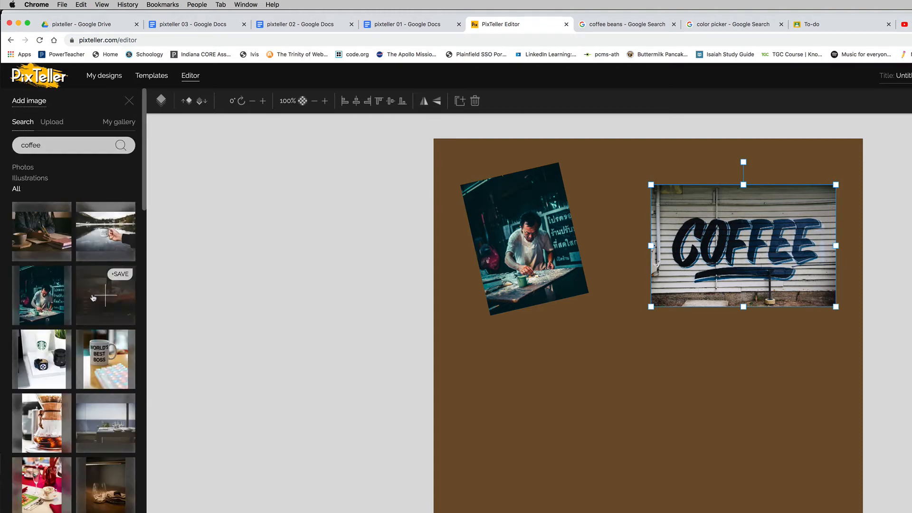
{"action": "scroll", "coordinate": [108, 340], "scroll_direction": "down", "scroll_amount": 10}
{"action": "scroll", "coordinate": [108, 339], "scroll_direction": "down", "scroll_amount": 15}
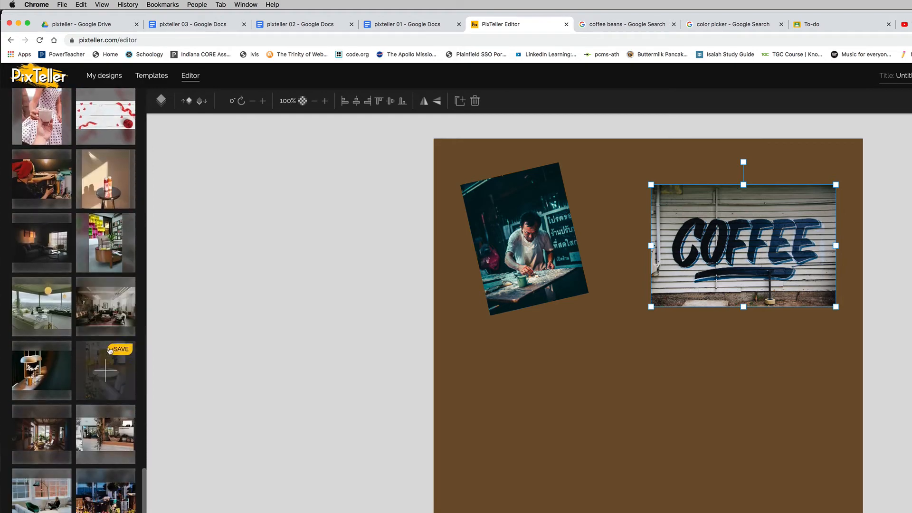
{"action": "scroll", "coordinate": [110, 349], "scroll_direction": "down", "scroll_amount": 5}
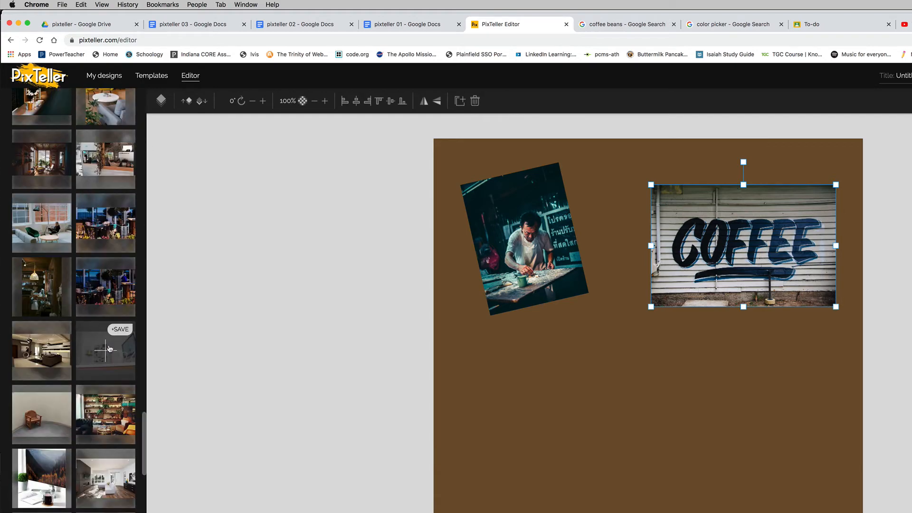
{"action": "scroll", "coordinate": [110, 349], "scroll_direction": "down", "scroll_amount": 5}
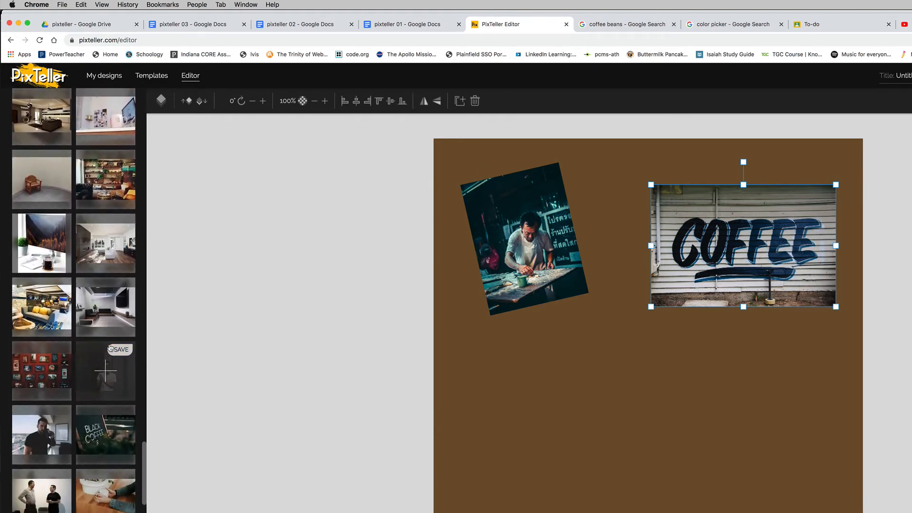
{"action": "left_click", "coordinate": [98, 386]}
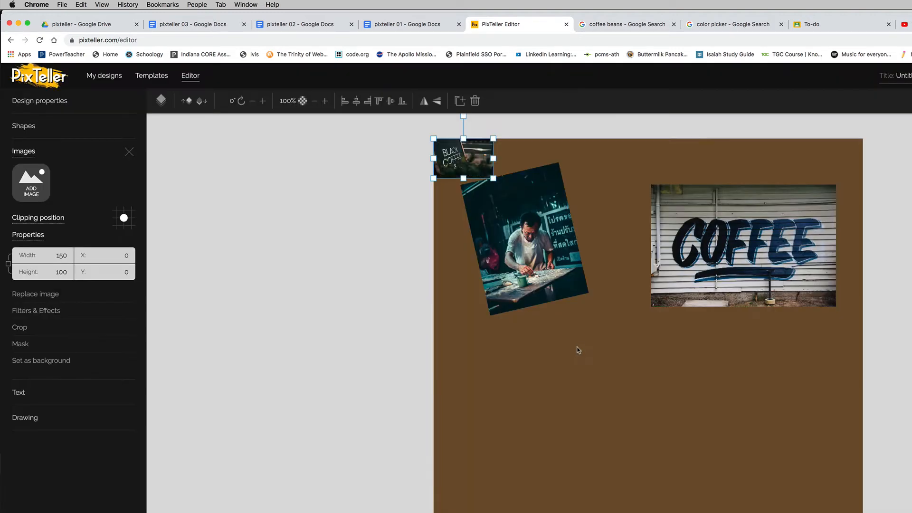
{"action": "left_click_drag", "start_coordinate": [493, 178], "coordinate": [542, 388]}
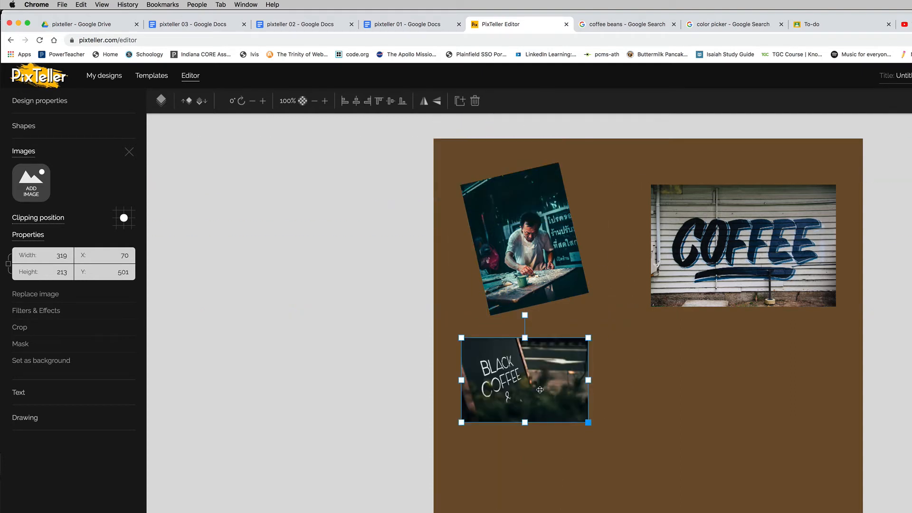
{"action": "left_click_drag", "start_coordinate": [588, 337], "coordinate": [605, 326]}
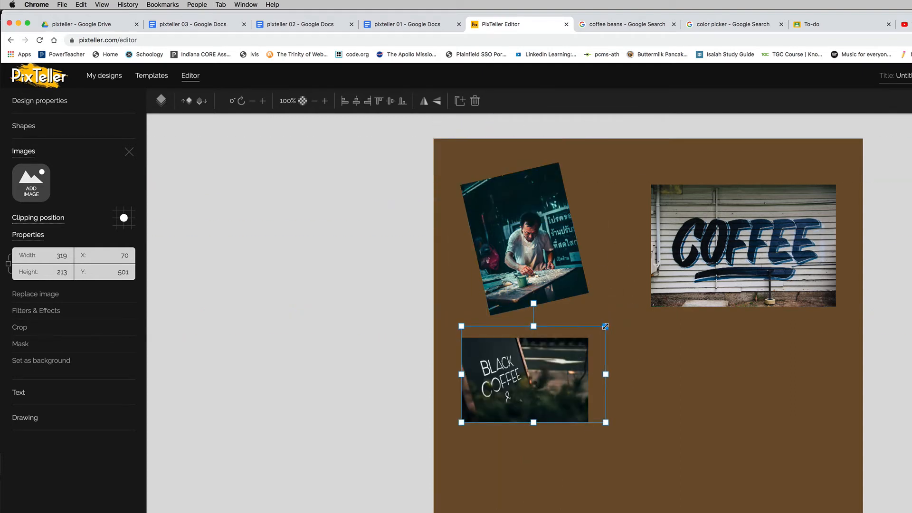
Add the white coffee cup photo on black from the coffee results, enlarge it to about 298 × 373 and place it at about X 672, Y 506.
{"action": "left_click", "coordinate": [31, 182]}
{"action": "scroll", "coordinate": [77, 388], "scroll_direction": "down", "scroll_amount": 5}
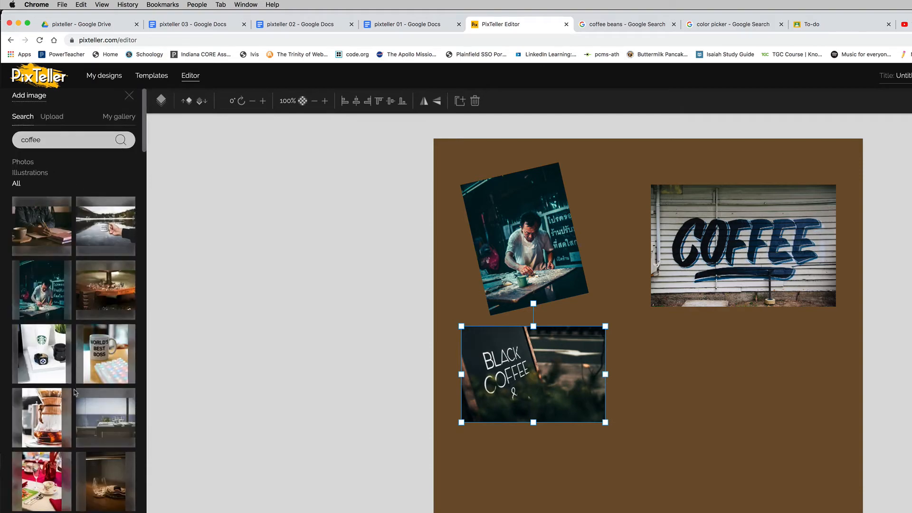
{"action": "scroll", "coordinate": [77, 388], "scroll_direction": "down", "scroll_amount": 10}
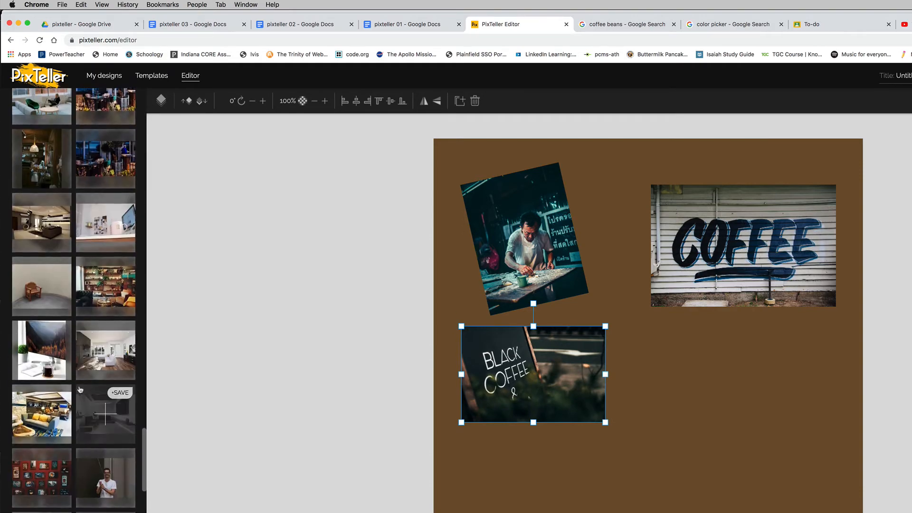
{"action": "scroll", "coordinate": [81, 389], "scroll_direction": "down", "scroll_amount": 5}
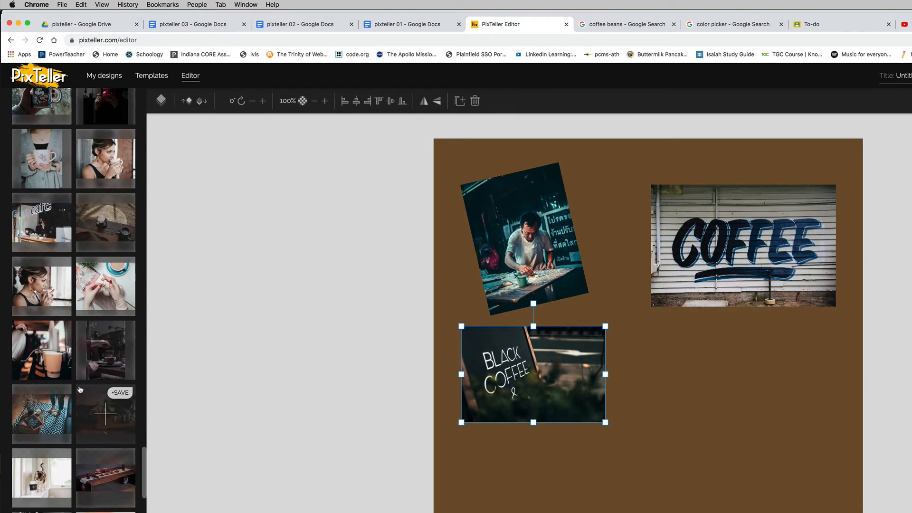
{"action": "scroll", "coordinate": [80, 391], "scroll_direction": "down", "scroll_amount": 5}
{"action": "scroll", "coordinate": [80, 390], "scroll_direction": "down", "scroll_amount": 15}
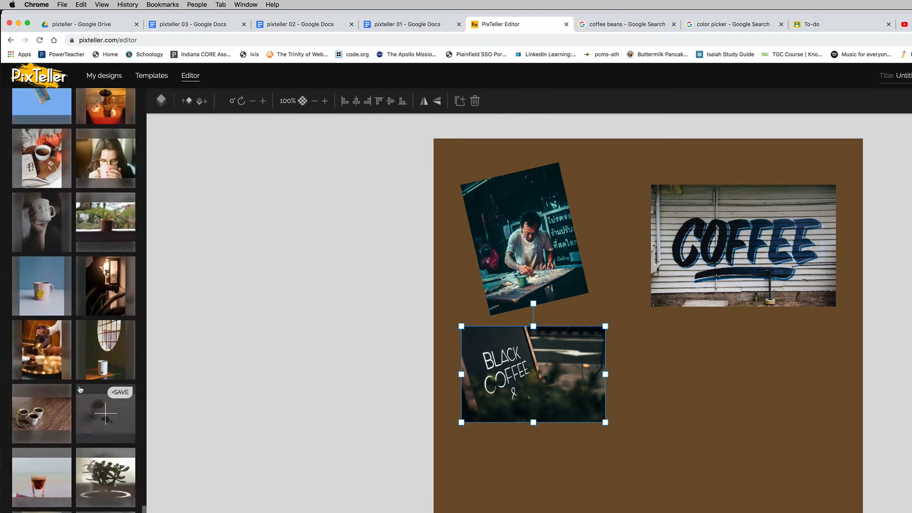
{"action": "scroll", "coordinate": [79, 390], "scroll_direction": "down", "scroll_amount": 15}
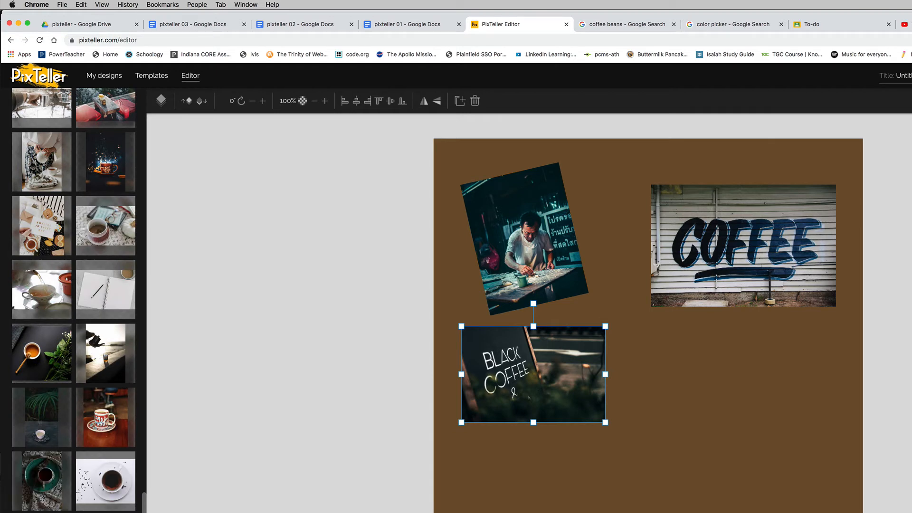
{"action": "left_click", "coordinate": [59, 511]}
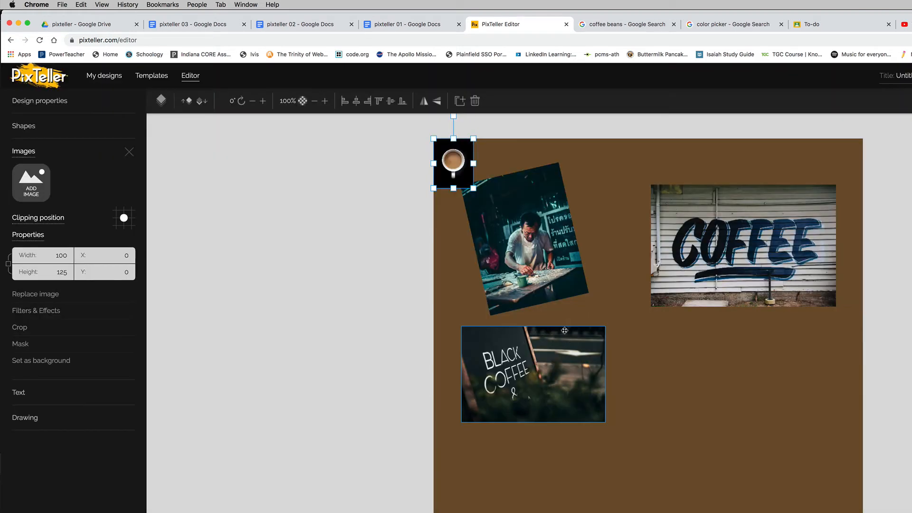
{"action": "left_click_drag", "start_coordinate": [473, 188], "coordinate": [552, 287]}
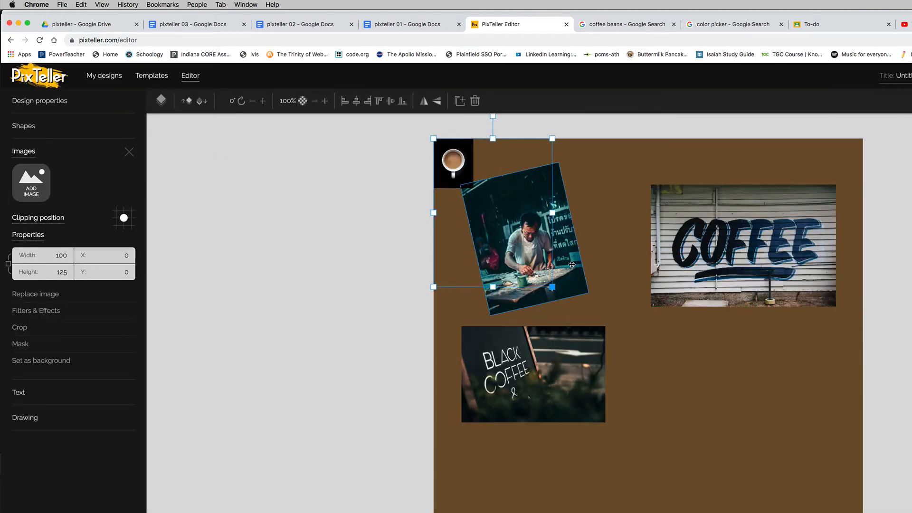
{"action": "left_click_drag", "start_coordinate": [532, 247], "coordinate": [772, 424]}
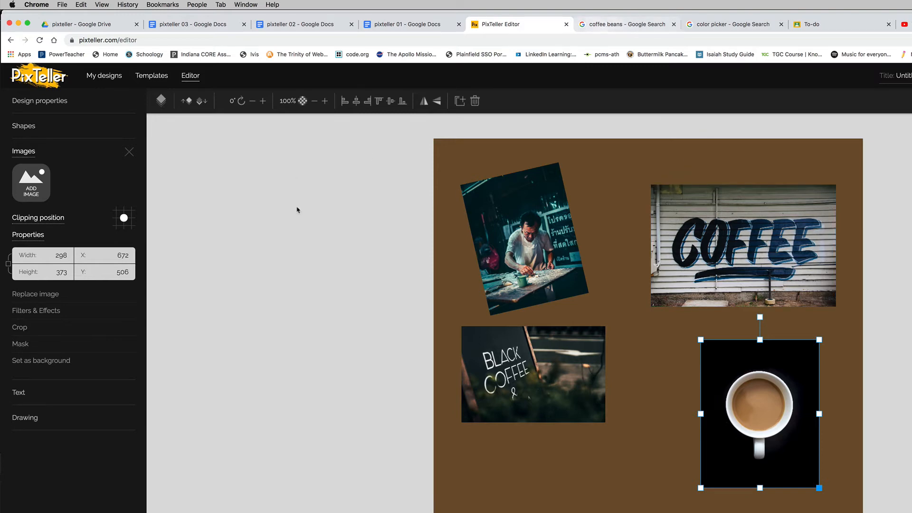
Switch to the coffee beans Google image results and save the enlarged Unsplash photo to Downloads as a JPEG named coffeebeans.
{"action": "left_click", "coordinate": [34, 186]}
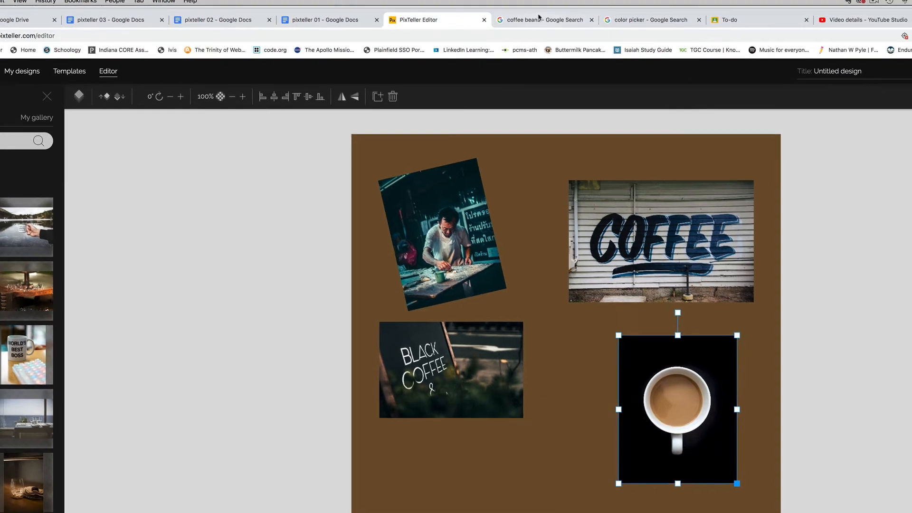
{"action": "left_click", "coordinate": [613, 25]}
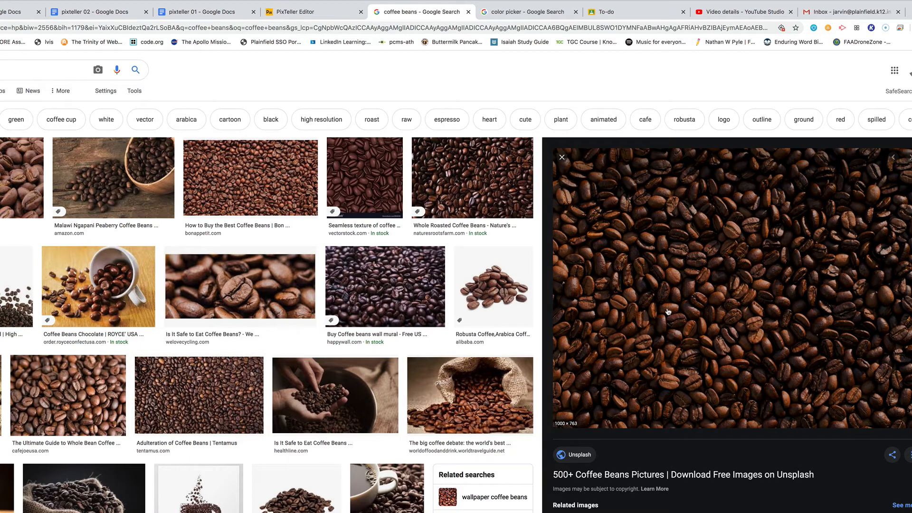
{"action": "right_click", "coordinate": [656, 270]}
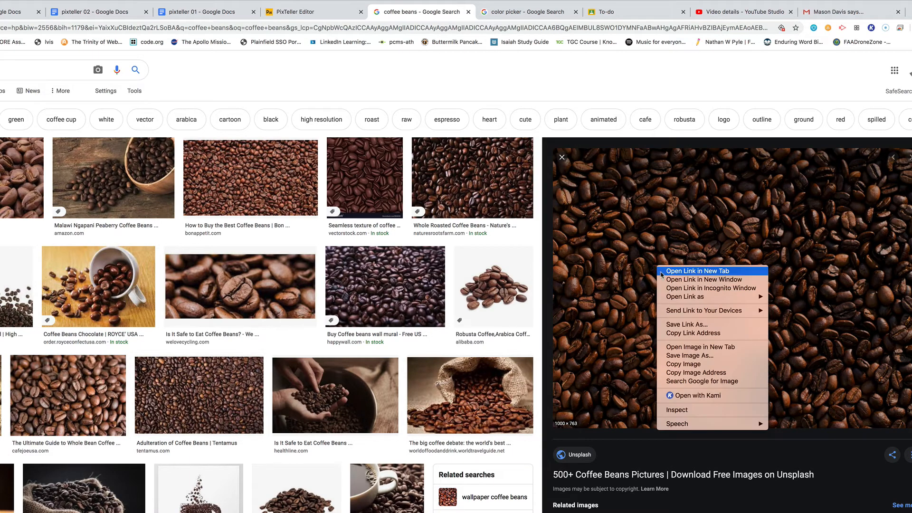
{"action": "left_click", "coordinate": [685, 357]}
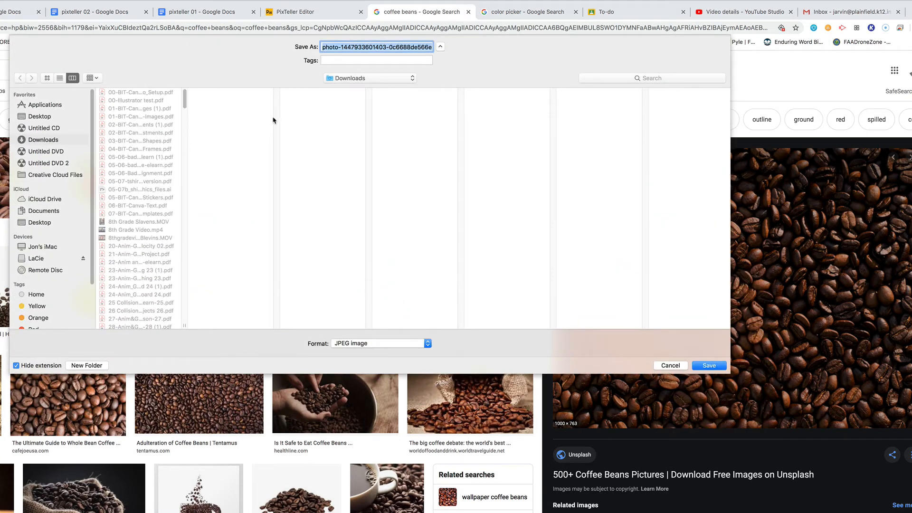
{"action": "type", "text": "cof"}
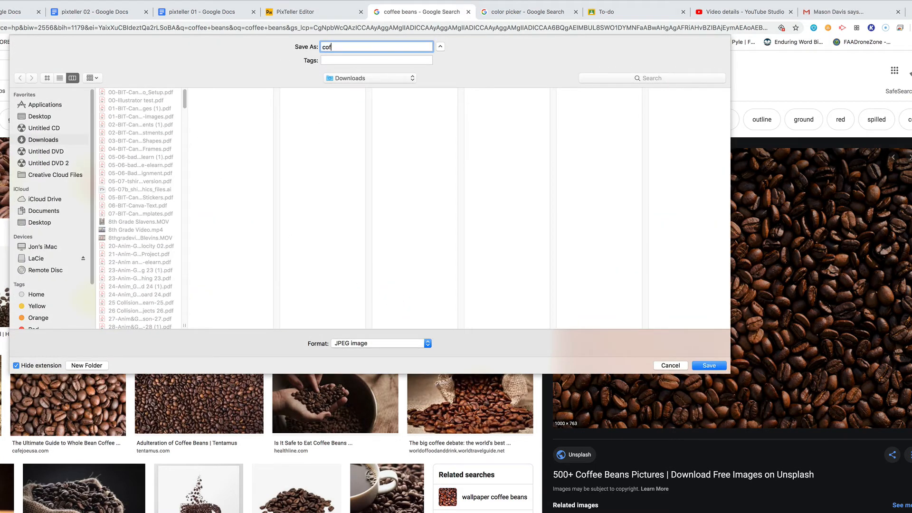
{"action": "type", "text": "feebeans"}
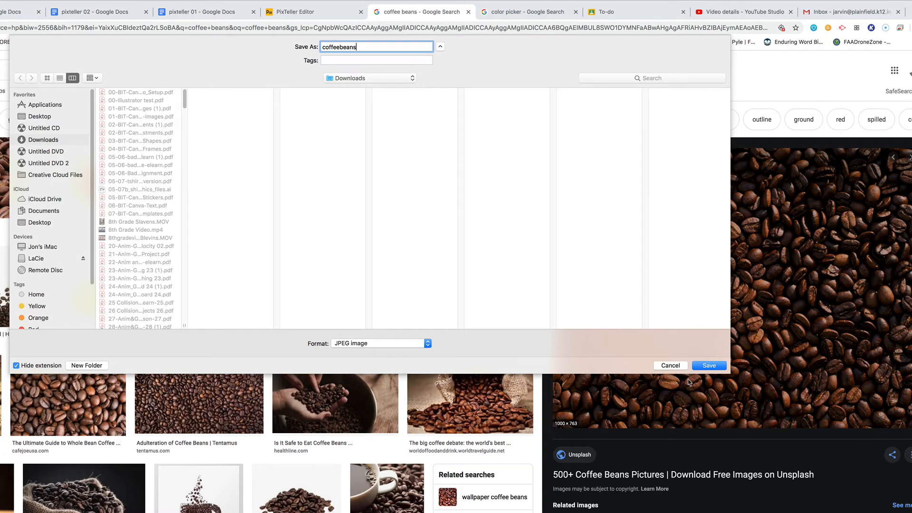
{"action": "left_click", "coordinate": [709, 366]}
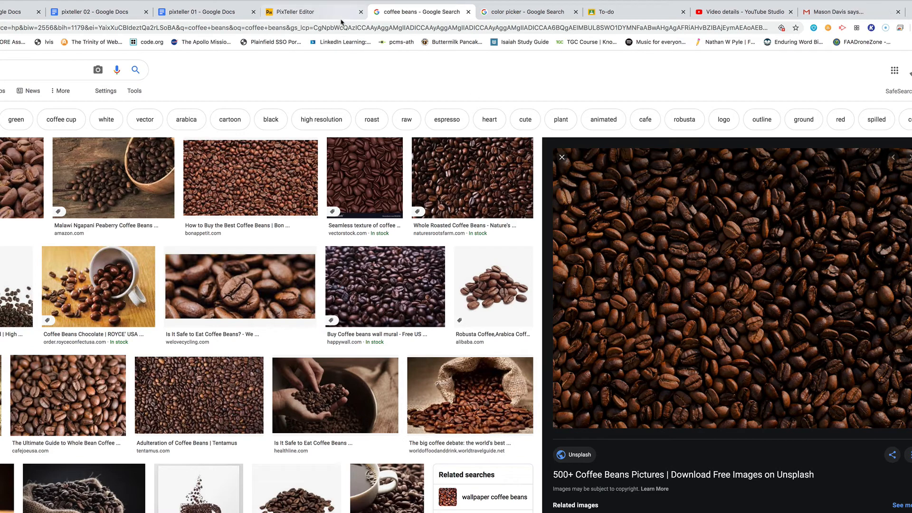
Switch back to the PixTeller editor and upload coffeebeans.jpeg from the Downloads folder.
{"action": "left_click", "coordinate": [324, 15]}
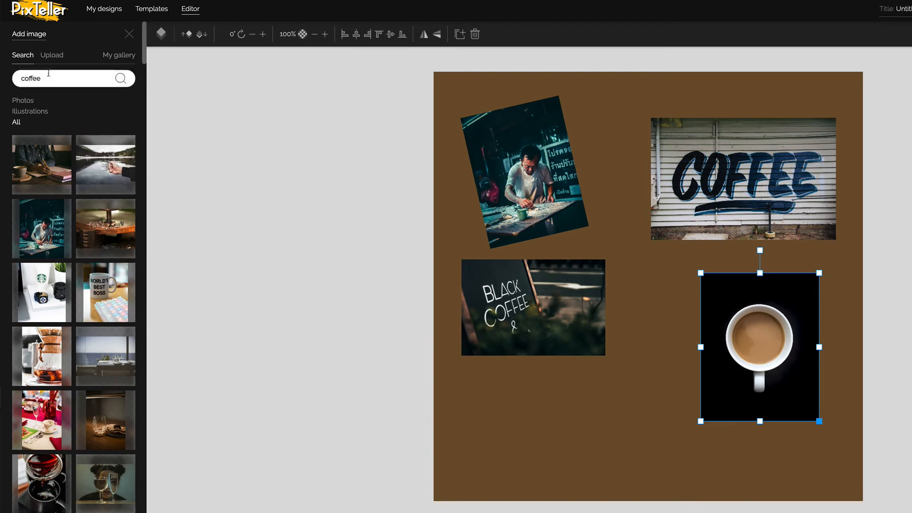
{"action": "left_click", "coordinate": [51, 56]}
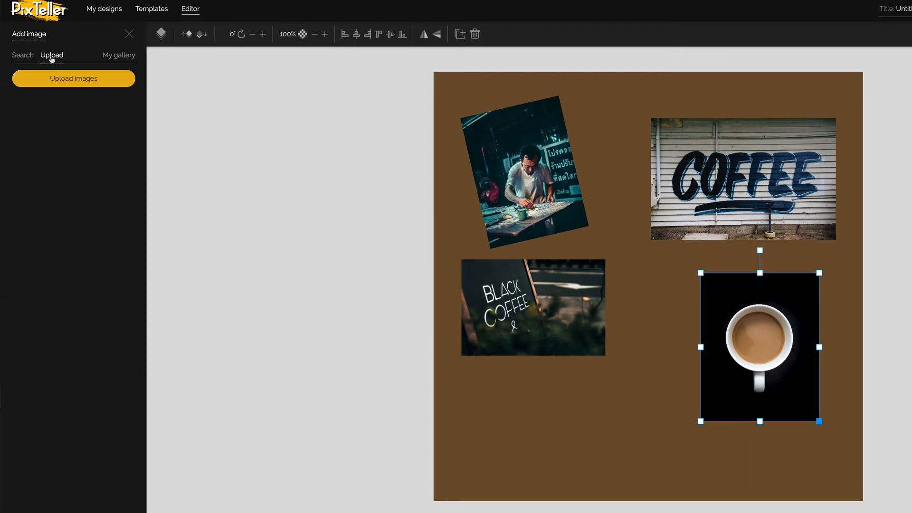
{"action": "left_click", "coordinate": [55, 86]}
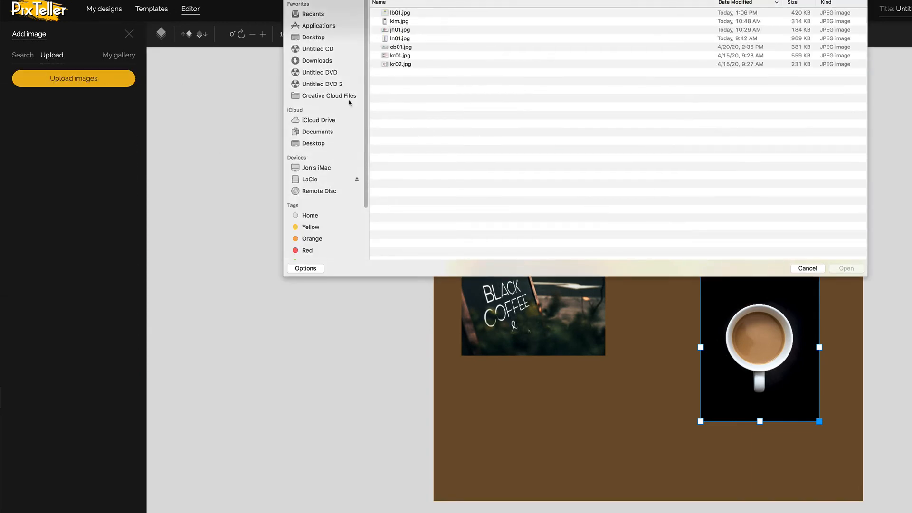
{"action": "left_click", "coordinate": [315, 60]}
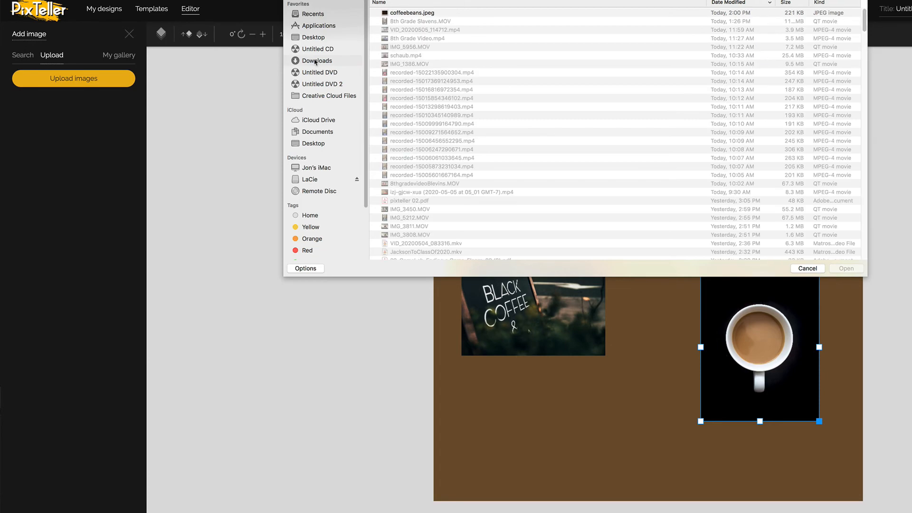
{"action": "left_click", "coordinate": [418, 14]}
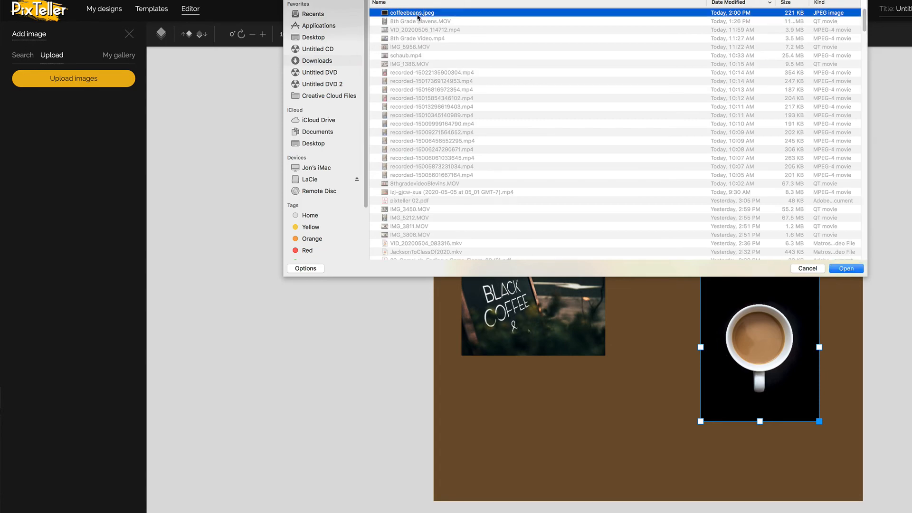
{"action": "left_click", "coordinate": [841, 269]}
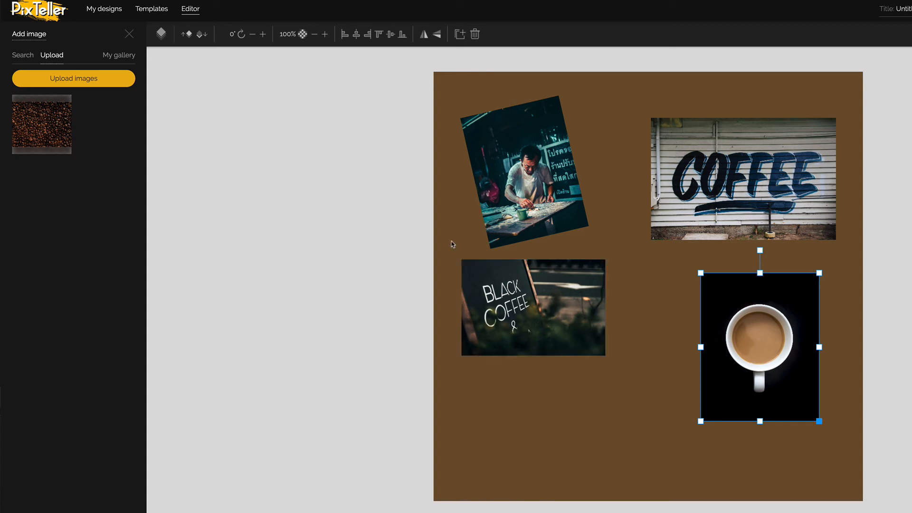
Add the uploaded coffee beans photo to the canvas, enlarge it and place it below the Black Coffee chalkboard photo.
{"action": "mouse_move", "coordinate": [62, 134]}
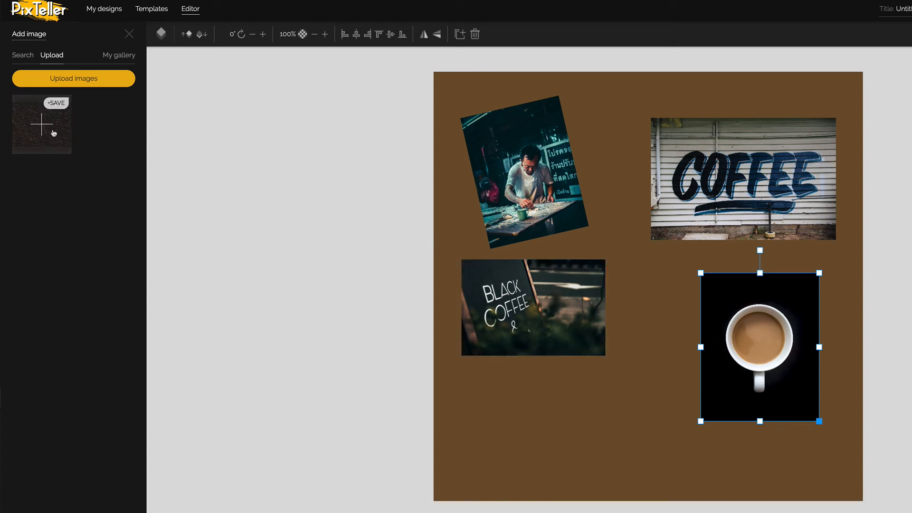
{"action": "left_click", "coordinate": [41, 127]}
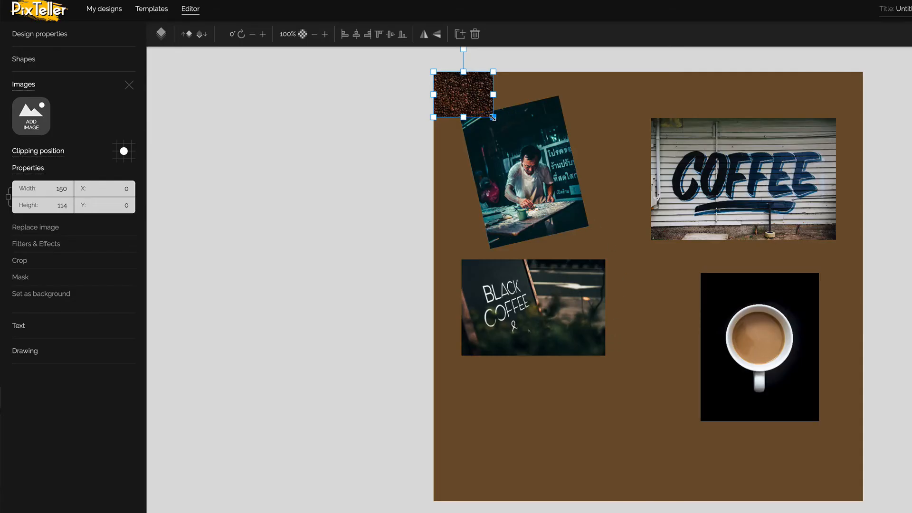
{"action": "left_click_drag", "start_coordinate": [493, 116], "coordinate": [619, 452]}
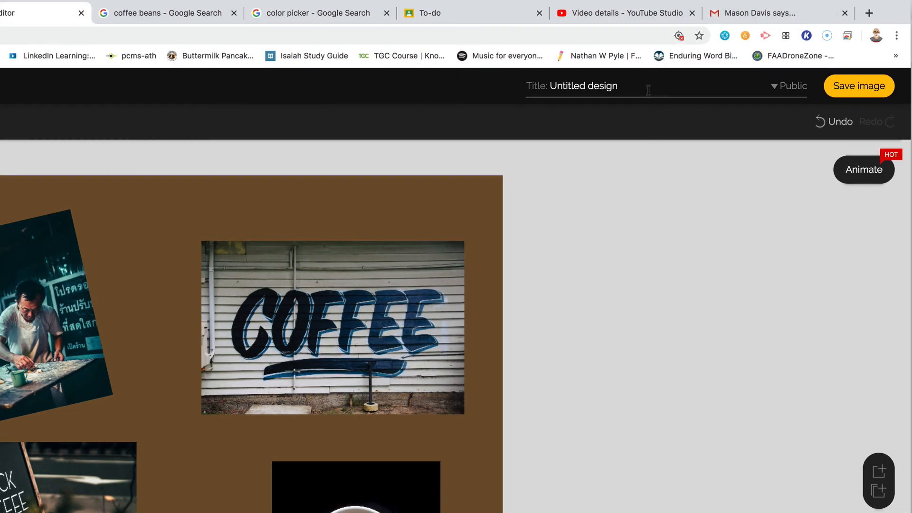
Rename the design as "coffee images 2".
{"action": "left_click", "coordinate": [651, 90]}
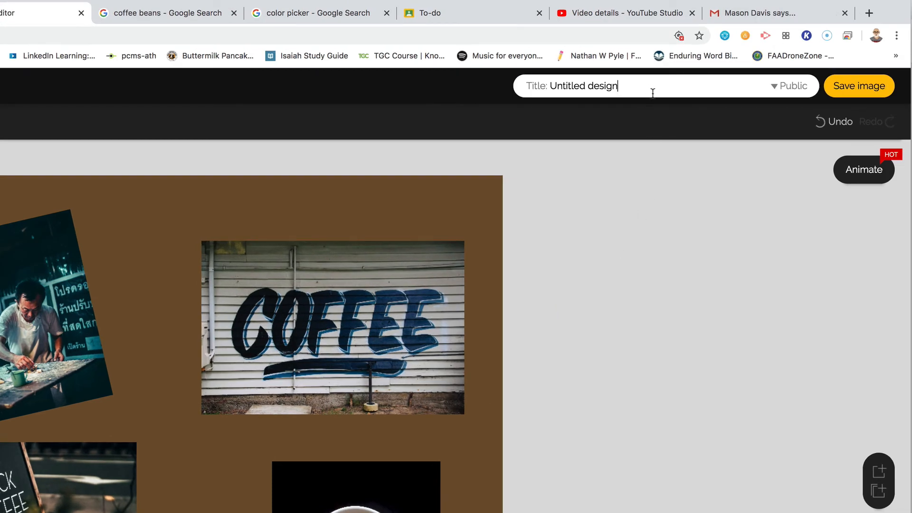
{"action": "key", "text": "BackSpace"}
{"action": "key", "text": "BackSpace"}
{"action": "key", "text": "BackSpace"}
{"action": "key", "text": "BackSpace"}
{"action": "key", "text": "BackSpace"}
{"action": "key", "text": "BackSpace"}
{"action": "key", "text": "BackSpace"}
{"action": "key", "text": "BackSpace"}
{"action": "key", "text": "BackSpace"}
{"action": "key", "text": "BackSpace"}
{"action": "key", "text": "BackSpace"}
{"action": "key", "text": "BackSpace"}
{"action": "key", "text": "BackSpace"}
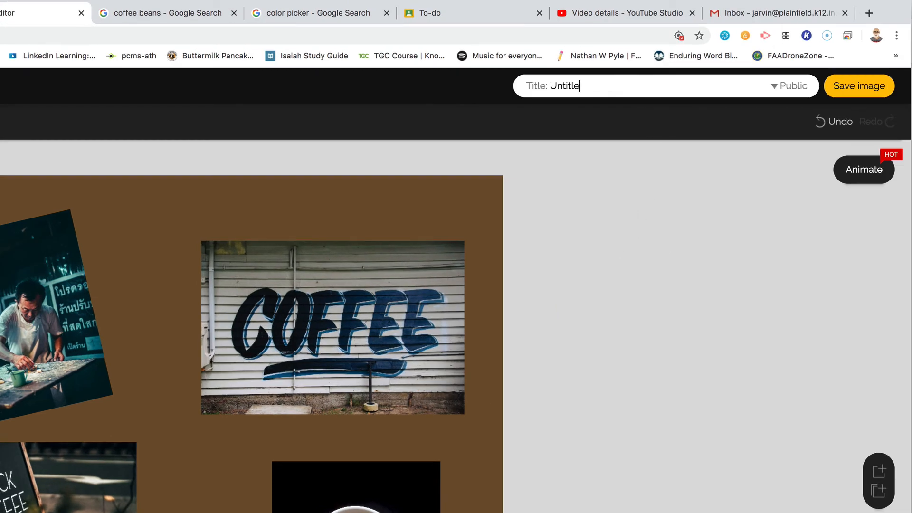
{"action": "type", "text": "coffee"}
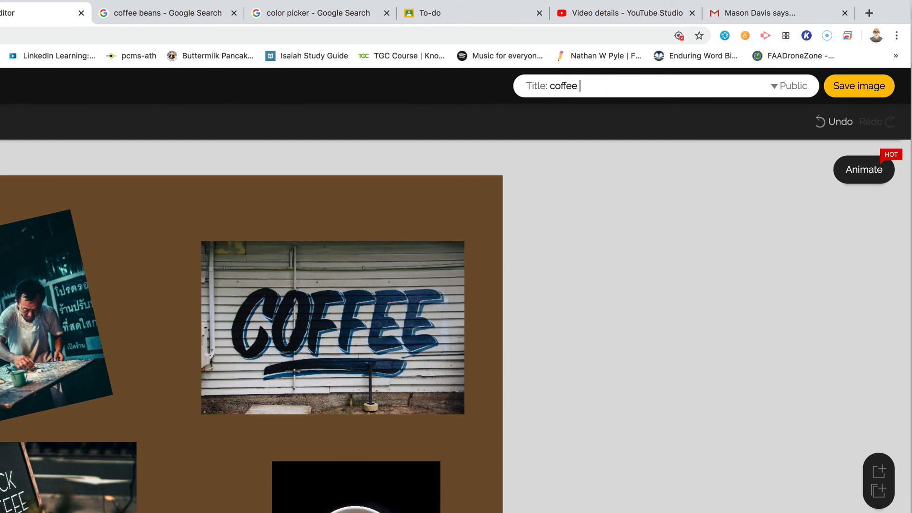
{"action": "type", "text": " images"}
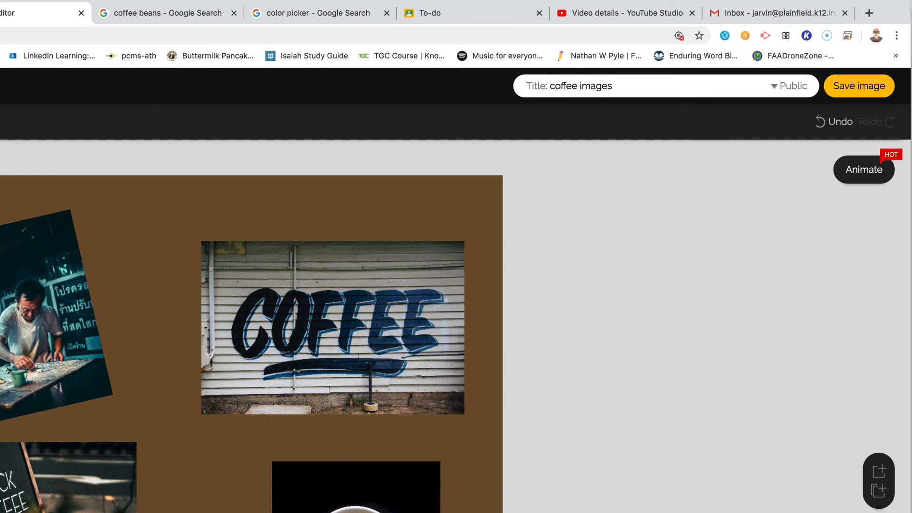
{"action": "type", "text": " 3"}
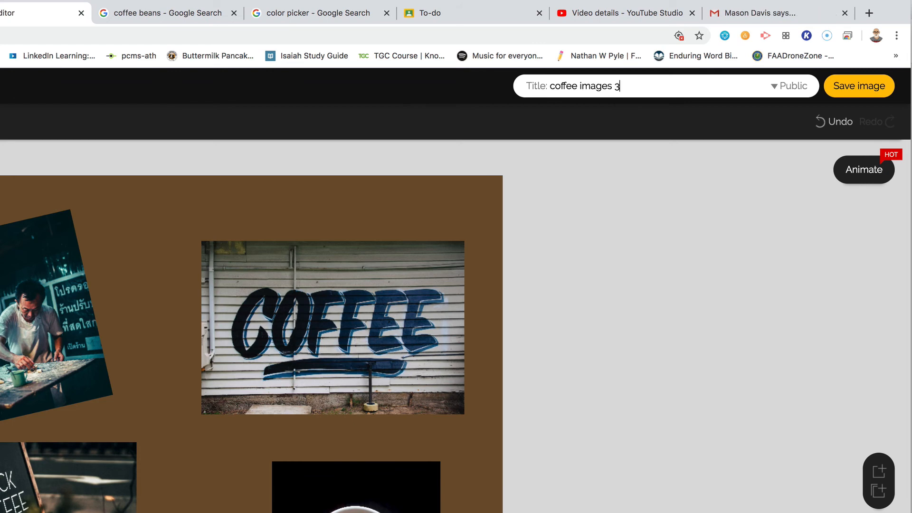
{"action": "key", "text": "BackSpace"}
{"action": "type", "text": "2"}
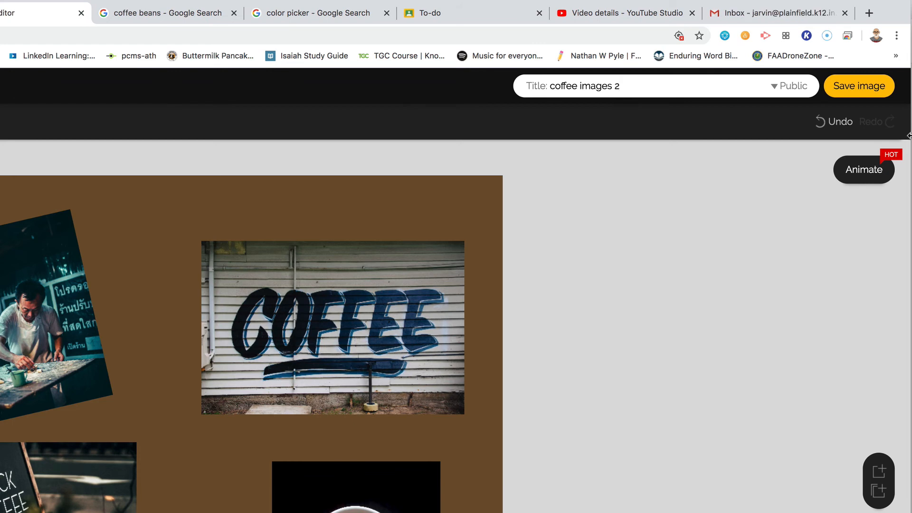
Save the design and download it as a 1080 × 1080 PNG.
{"action": "left_click", "coordinate": [868, 95]}
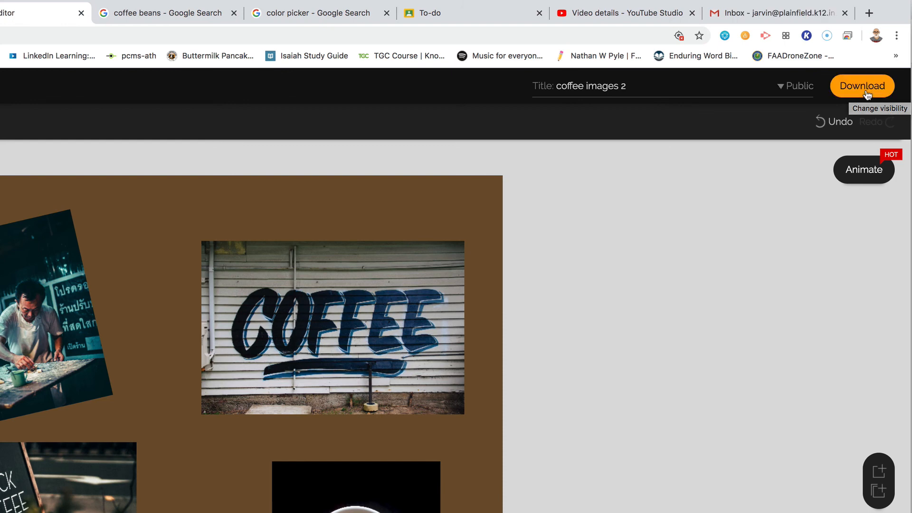
{"action": "left_click", "coordinate": [867, 92]}
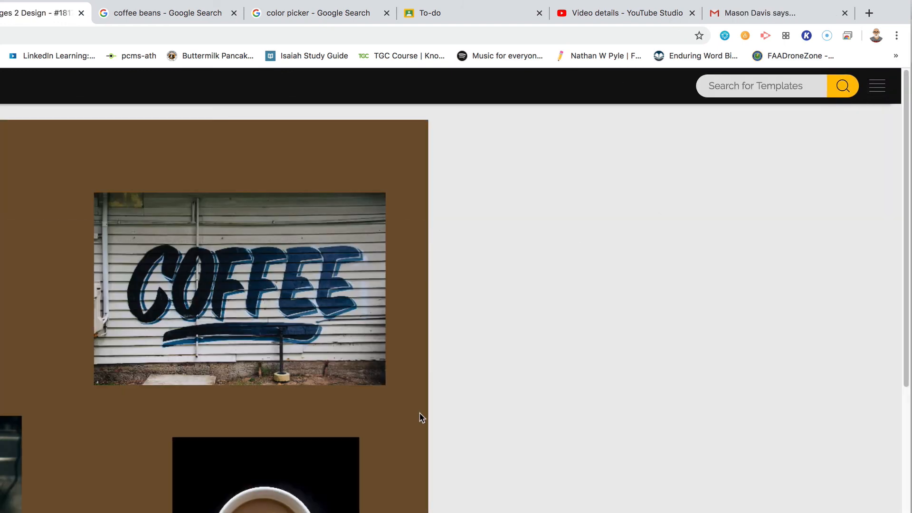
{"action": "scroll", "coordinate": [419, 430], "scroll_direction": "down", "scroll_amount": 15}
{"action": "scroll", "coordinate": [421, 435], "scroll_direction": "up", "scroll_amount": 5}
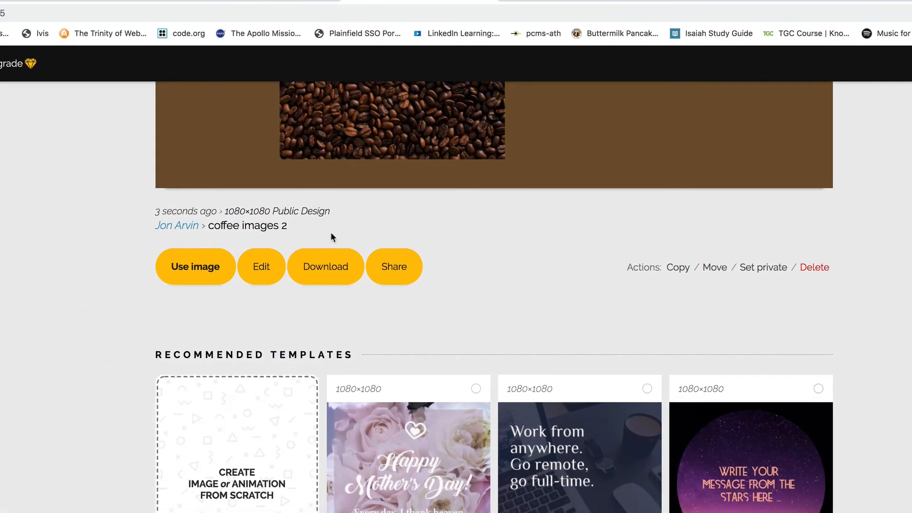
{"action": "left_click", "coordinate": [320, 275]}
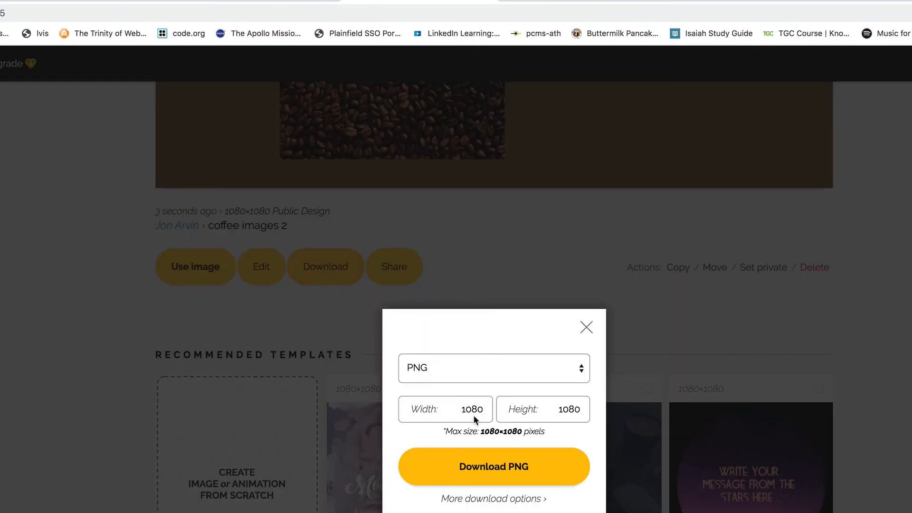
{"action": "left_click", "coordinate": [492, 478]}
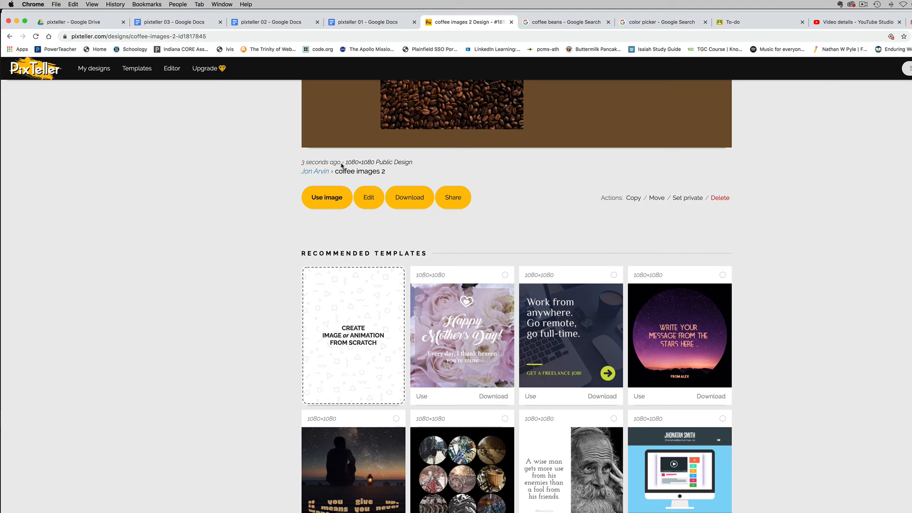
{"action": "scroll", "coordinate": [460, 164], "scroll_direction": "up", "scroll_amount": 8}
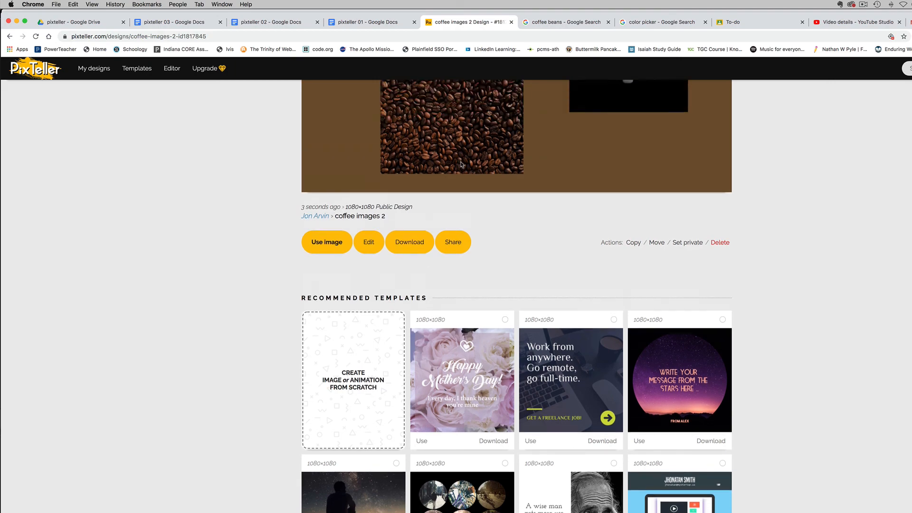